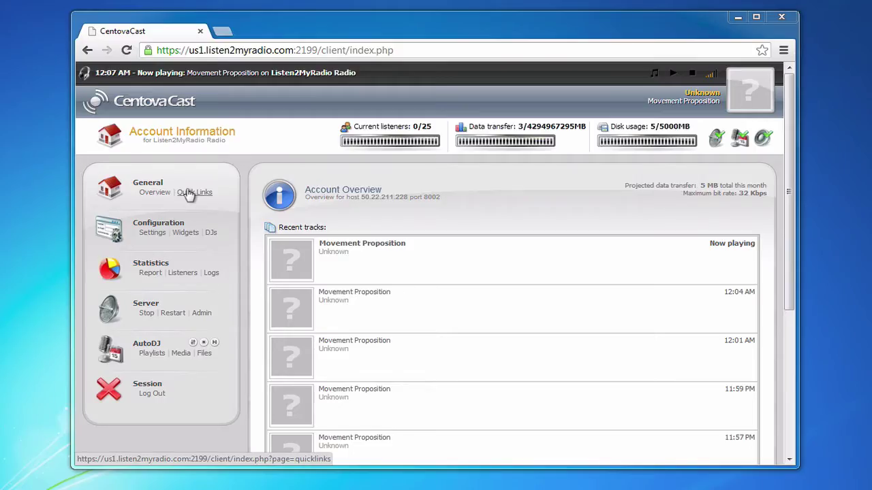
Open Quick Links and highlight the Live Source Connections heading and SHOUTcast v2 port 8006
left_click(188, 193)
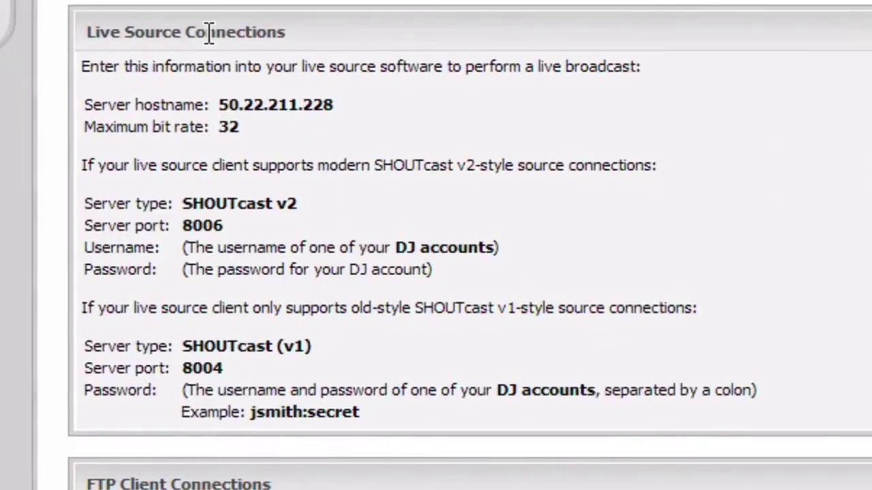
triple_click(209, 32)
left_click(209, 32)
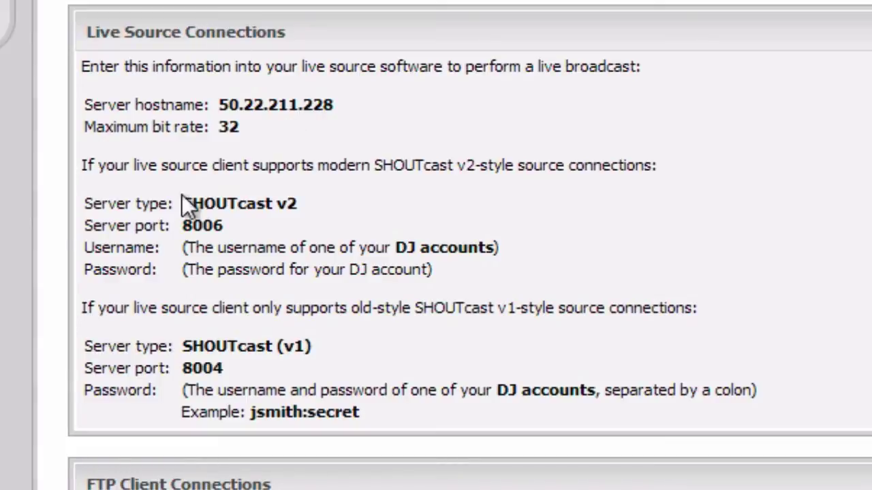
double_click(111, 220)
left_click(111, 218)
left_click(102, 219)
triple_click(223, 233)
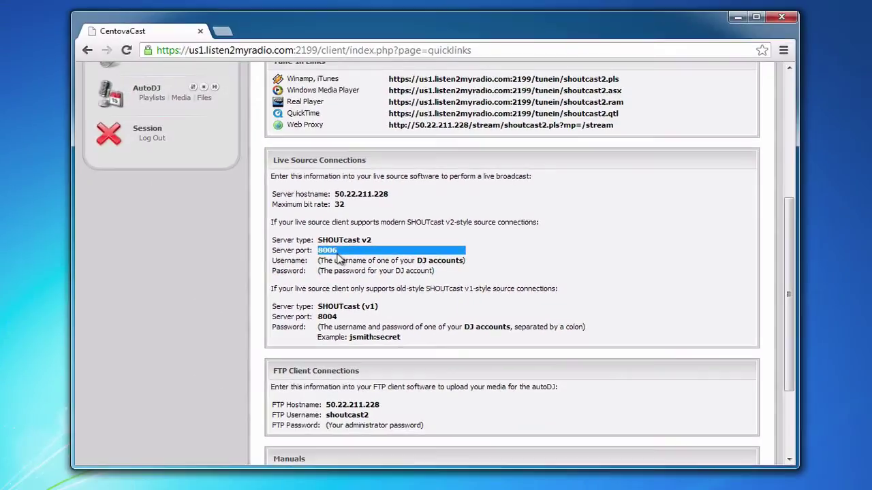
Highlight the DJ account username and password descriptions in the connection details
scroll(223, 233, "up", 2)
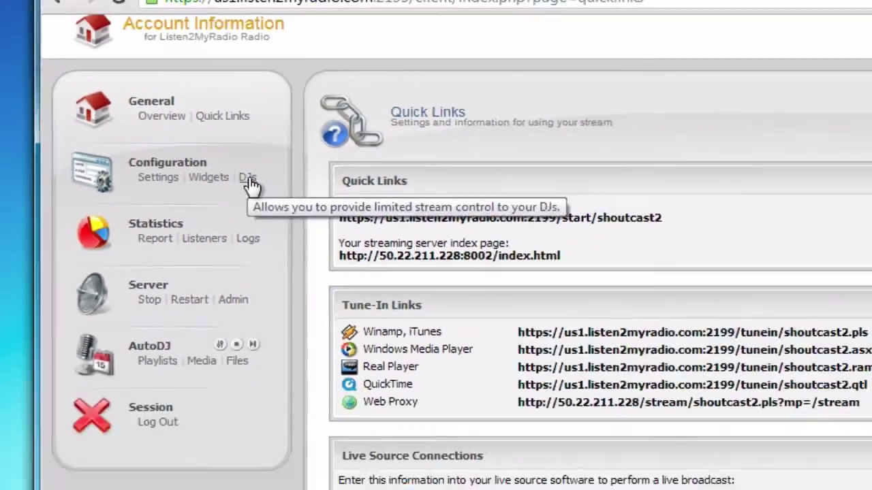
scroll(296, 235, "down", 3)
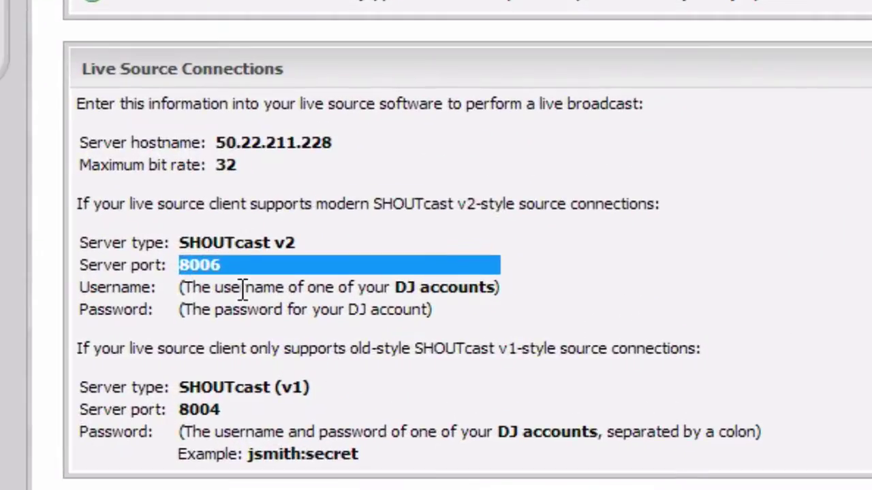
triple_click(347, 326)
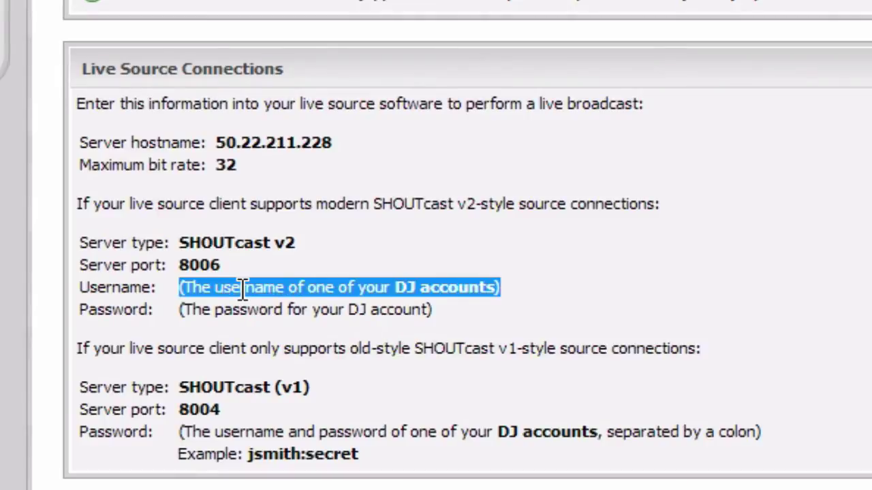
left_click(243, 290)
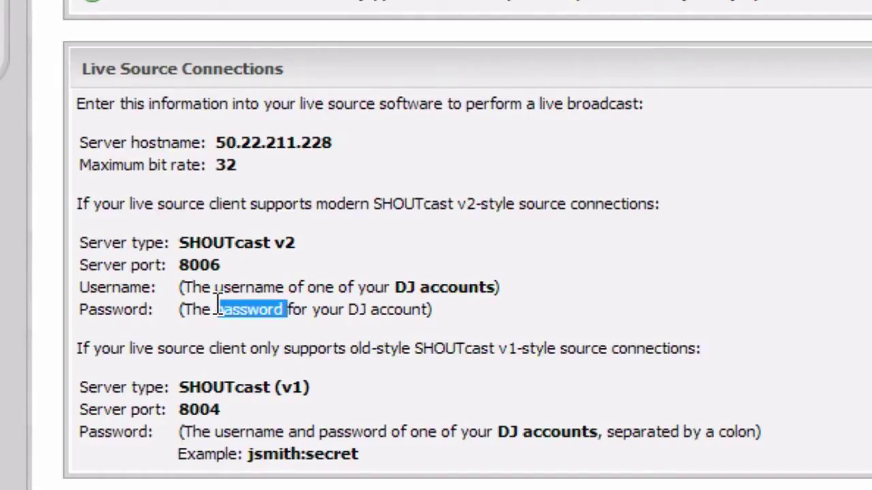
triple_click(218, 309)
left_click(216, 308)
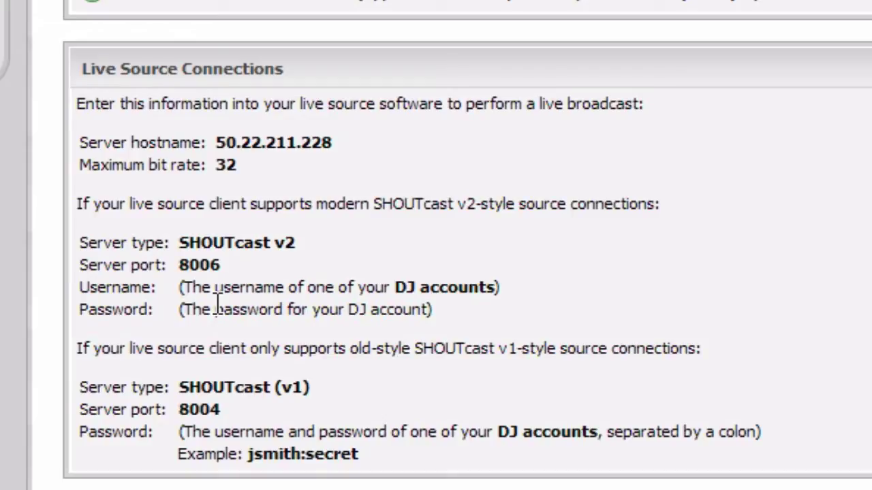
triple_click(233, 387)
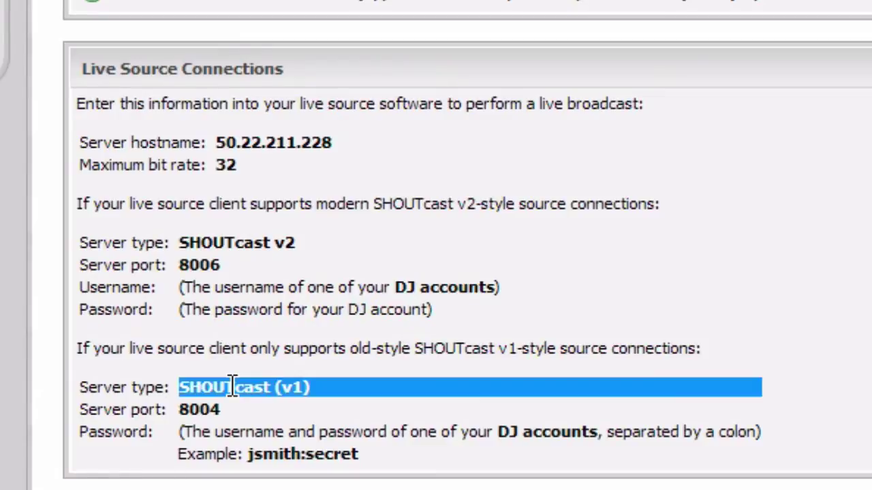
triple_click(233, 387)
left_click(233, 387)
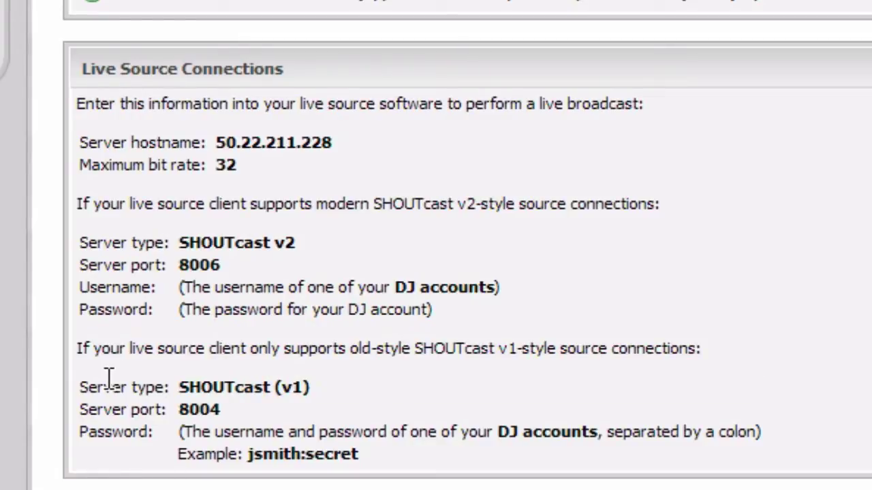
triple_click(211, 408)
left_click(213, 407)
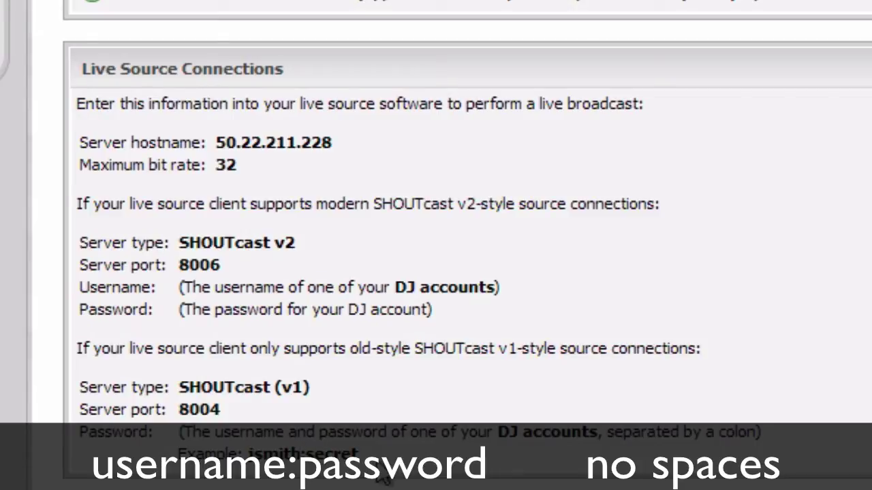
double_click(342, 453)
left_click(342, 455)
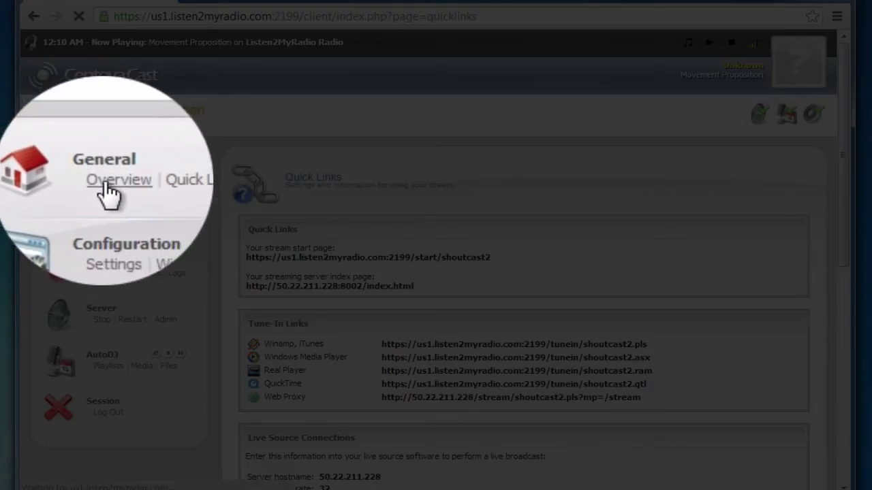
Return to the Account Overview and highlight host 50.22.211.228 on port 8002
left_click(107, 192)
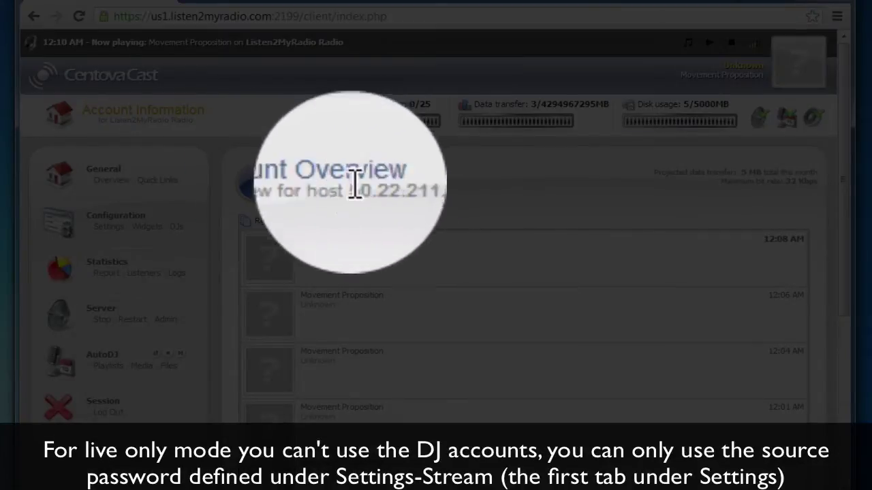
left_click_drag(441, 187, 408, 187)
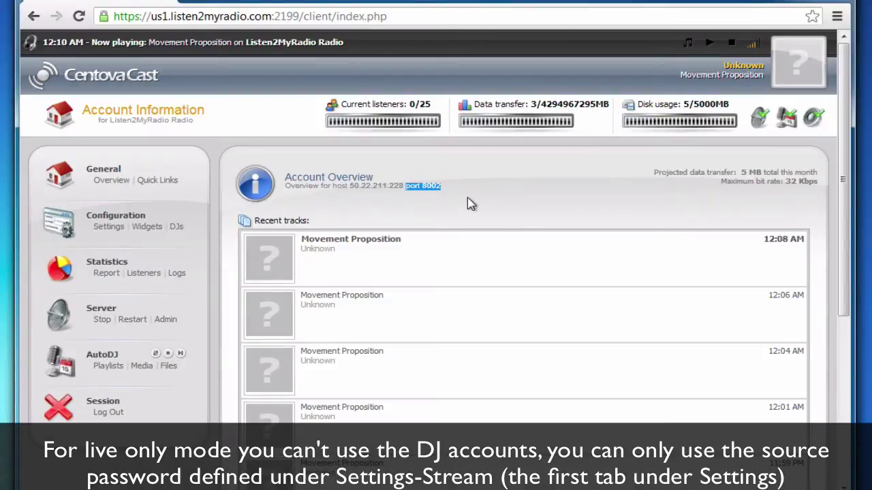
left_click(441, 186)
triple_click(441, 186)
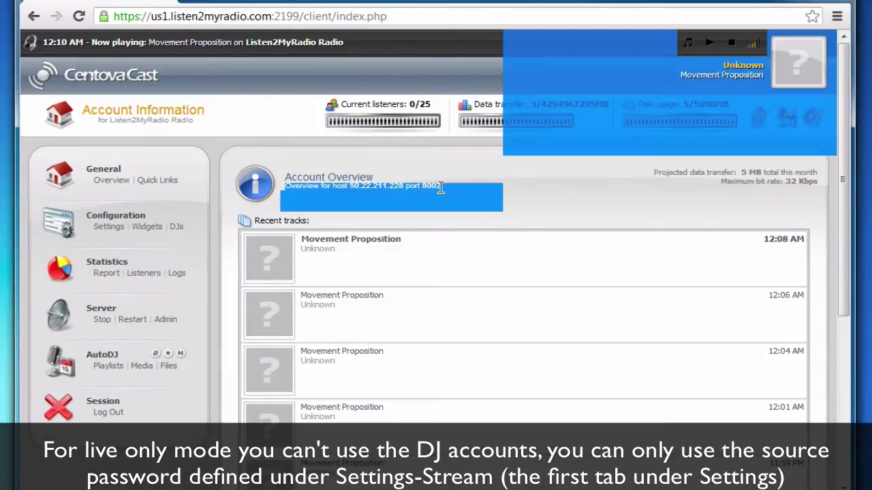
left_click_drag(440, 186, 286, 188)
left_click(424, 212)
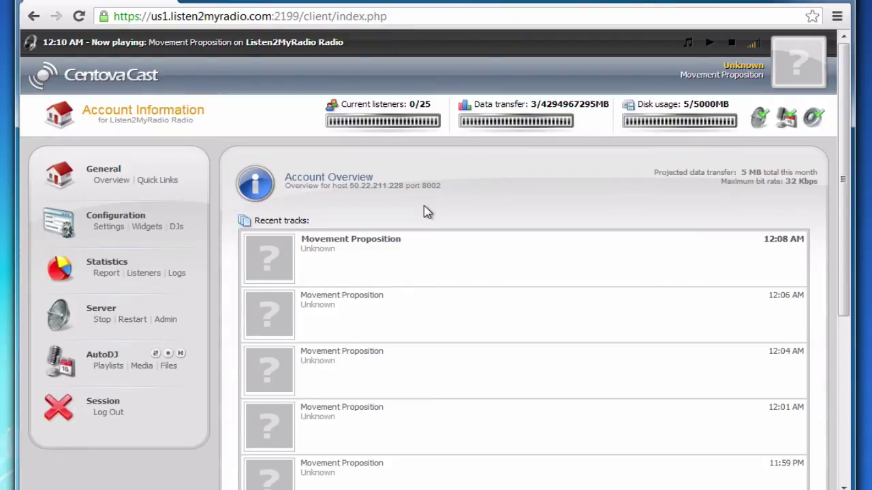
Reopen Quick Links and check the SHOUTcast (v1) source server type on port 8004
left_click(162, 181)
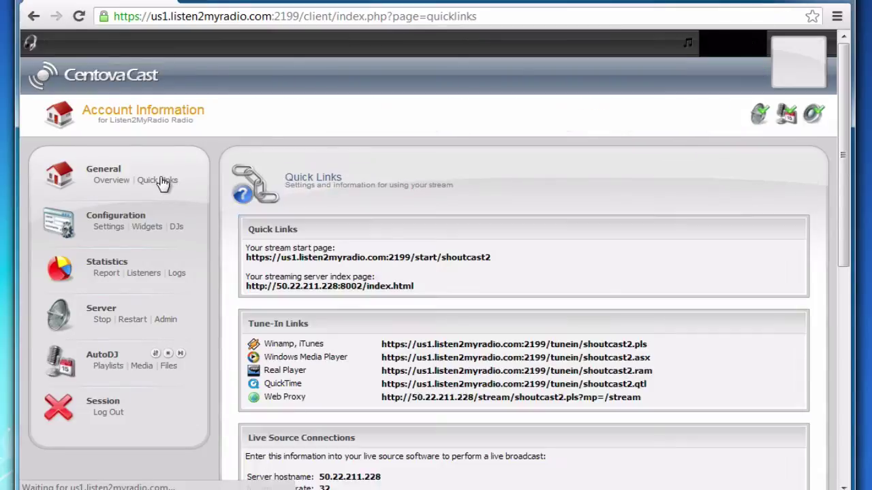
scroll(530, 315, "down", 6)
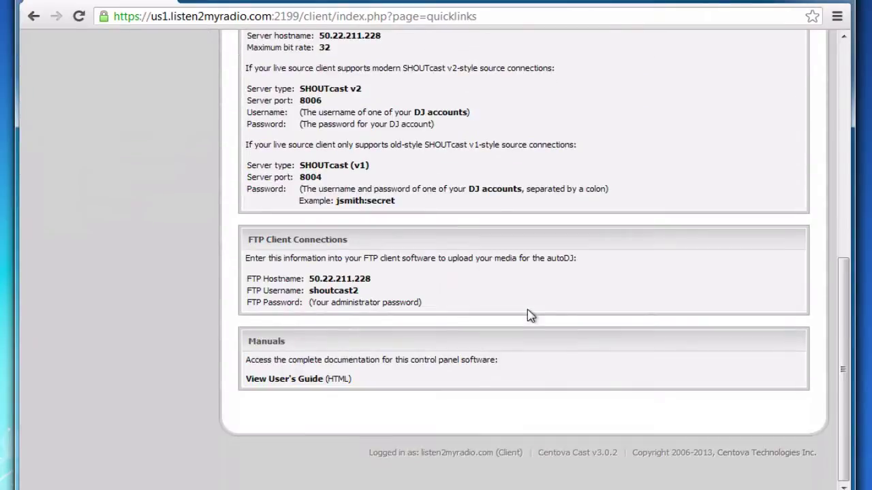
scroll(490, 286, "up", 3)
scroll(457, 266, "up", 3)
scroll(378, 341, "down", 3)
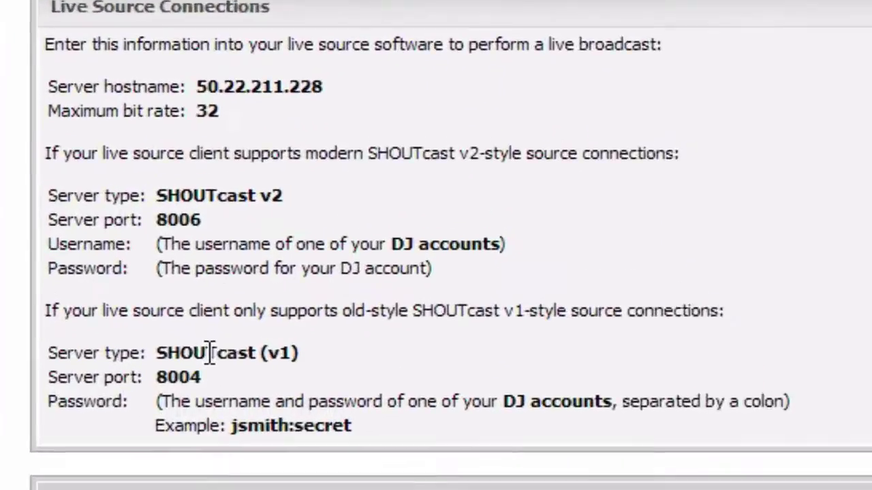
triple_click(331, 386)
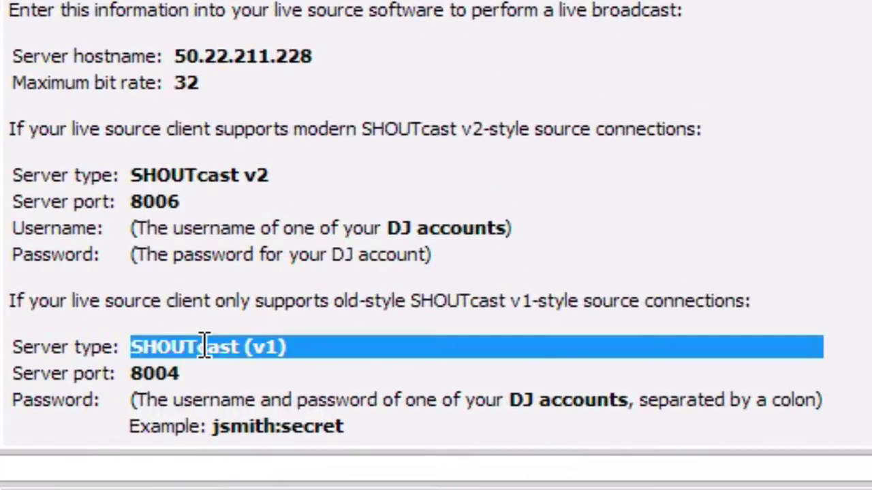
left_click(205, 347)
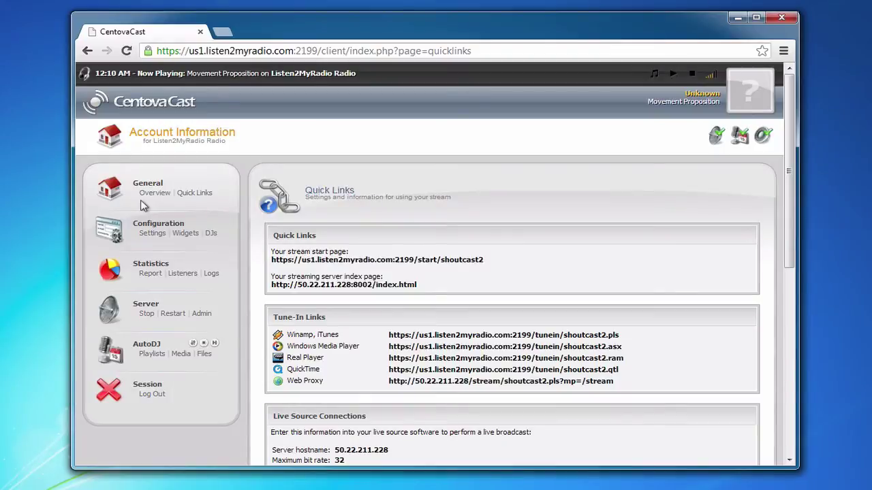
Go back to the Account Overview and recheck the host line with port 8002
left_click(148, 195)
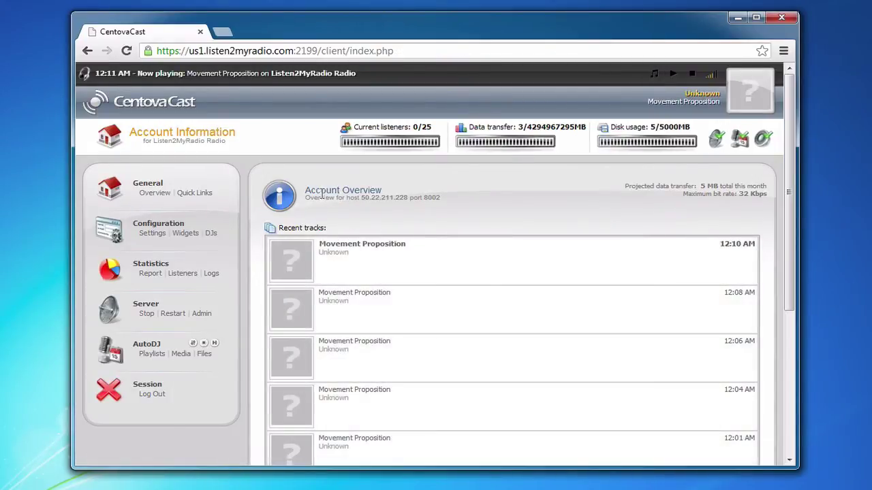
double_click(322, 197)
triple_click(413, 199)
left_click(413, 198)
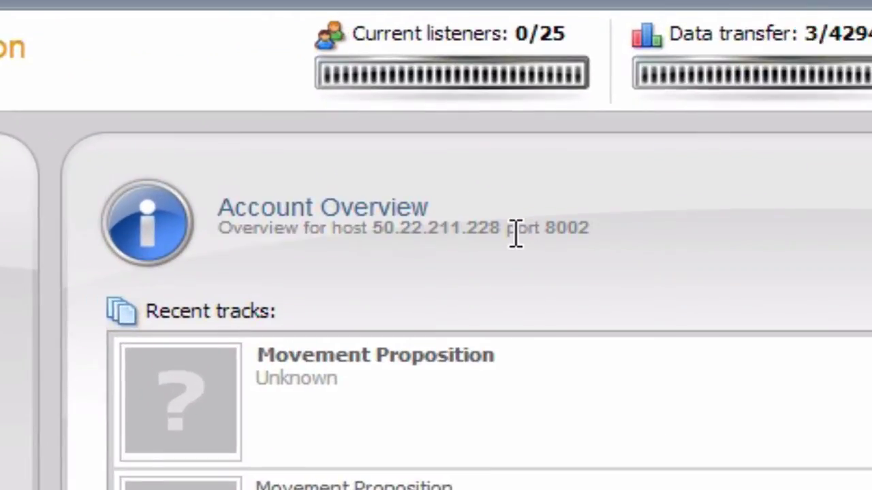
left_click_drag(503, 233, 590, 234)
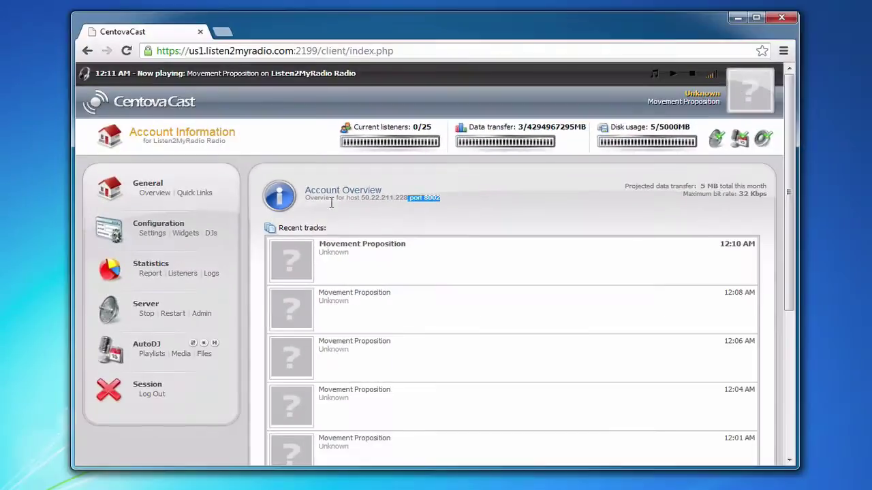
left_click(155, 193)
Bring up the Quick Links connection details once more
left_click(197, 194)
scroll(516, 320, "down", 10)
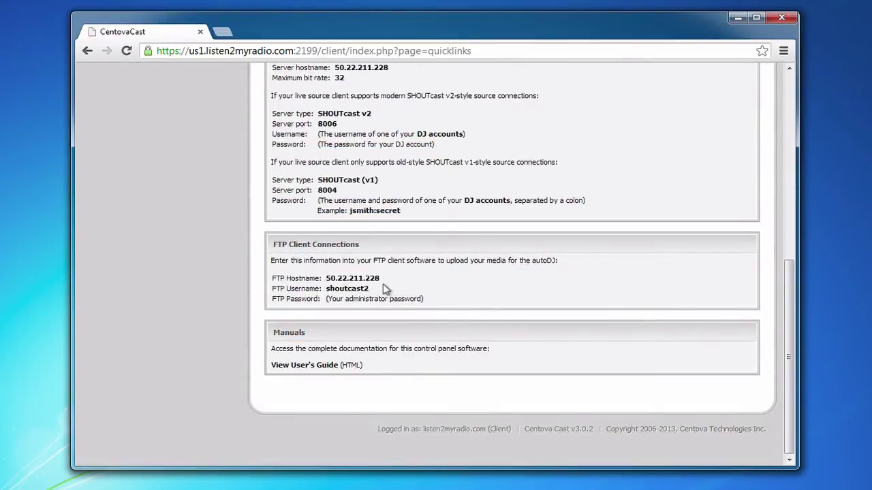
scroll(383, 289, "up", 2)
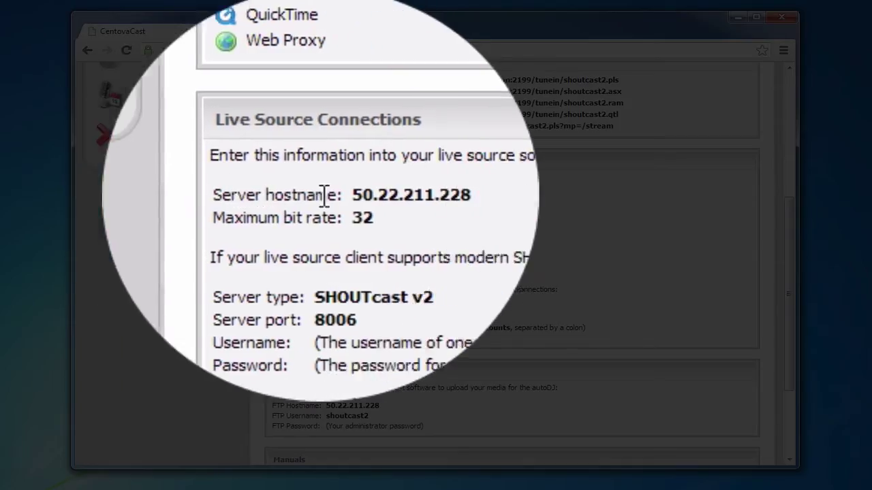
Copy the live source server hostname 50.22.211.228 to the clipboard
double_click(335, 195)
right_click(334, 194)
left_click(364, 207)
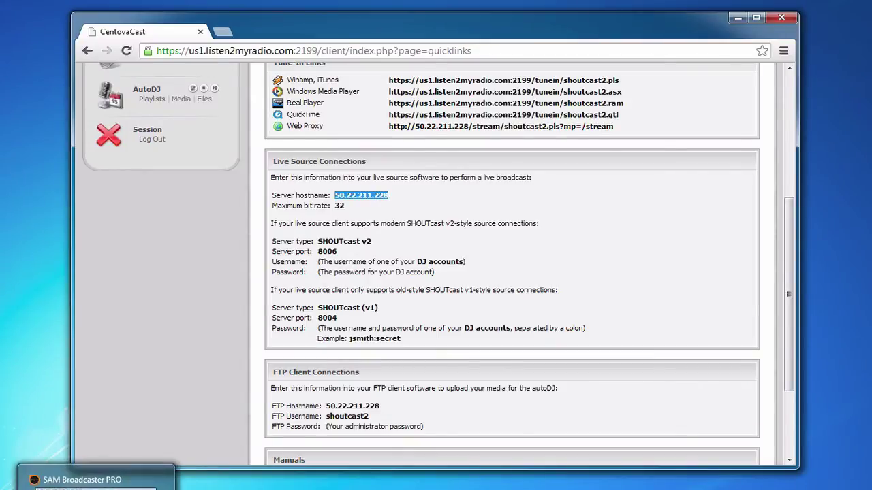
Bring SAM Broadcaster PRO forward and switch to Desktop B with the Encoders panel
left_click(96, 485)
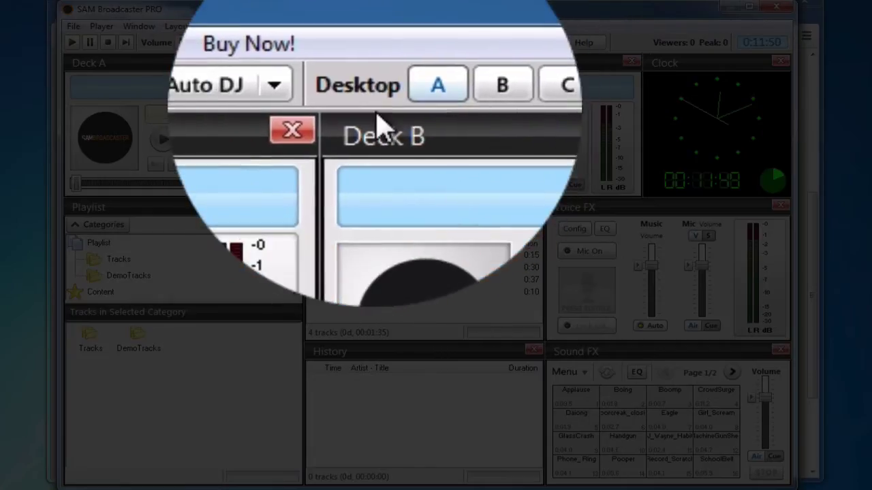
left_click(383, 43)
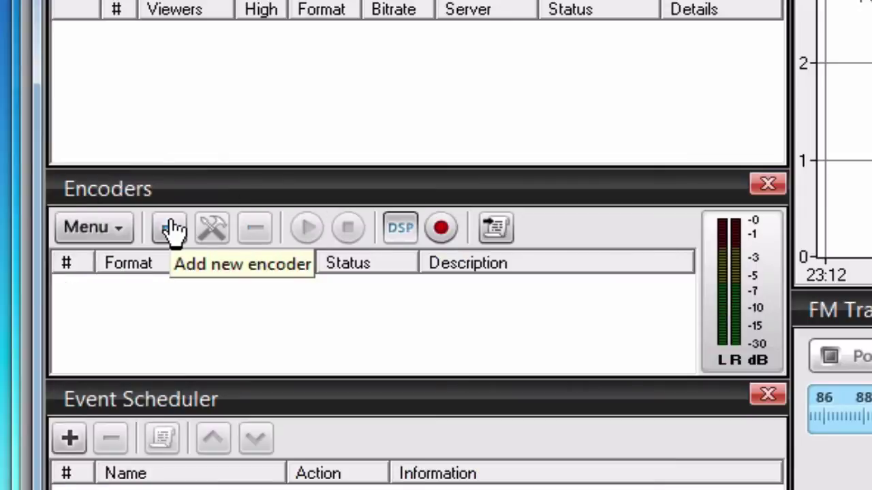
Add a new encoder using the MP3 (LAME_ENC) plugin
left_click(171, 230)
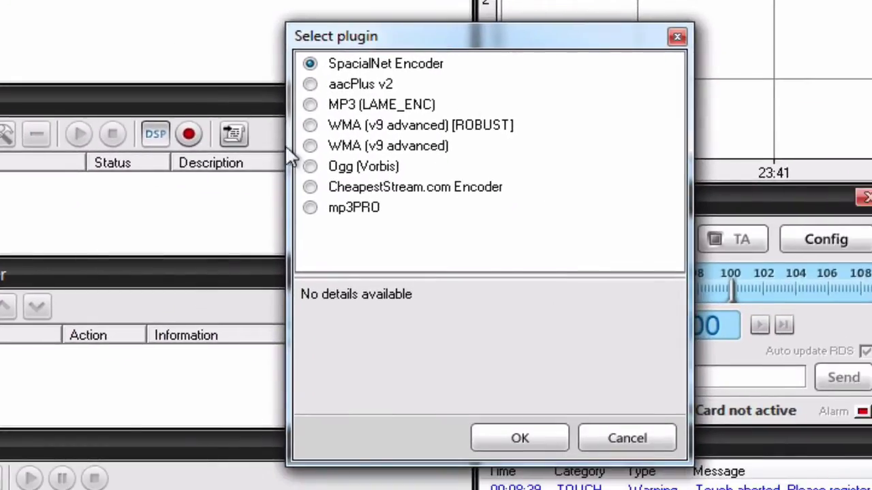
left_click_drag(422, 48, 344, 31)
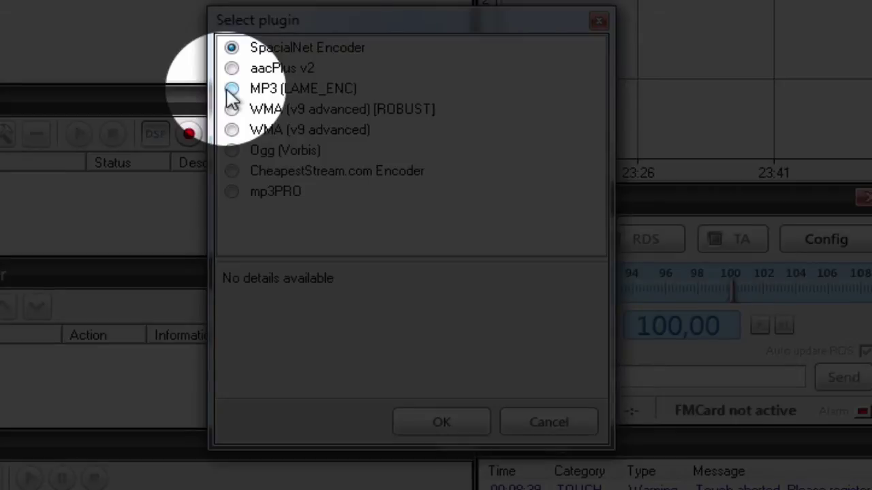
left_click(230, 91)
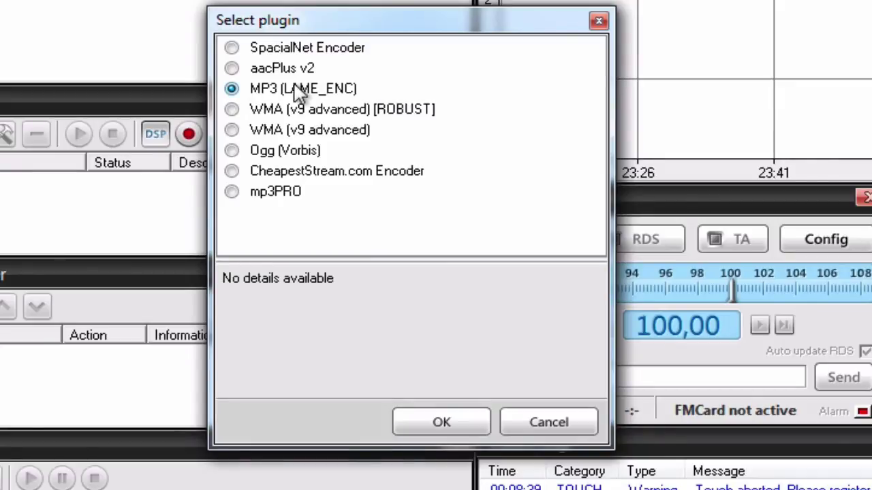
left_click(441, 426)
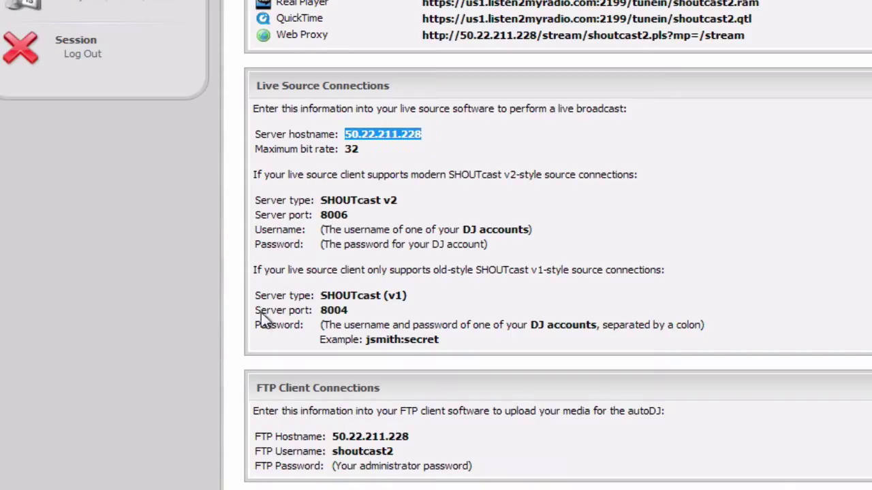
Check Centova Cast's maximum bit rate value of 32
scroll(262, 321, "up", 5)
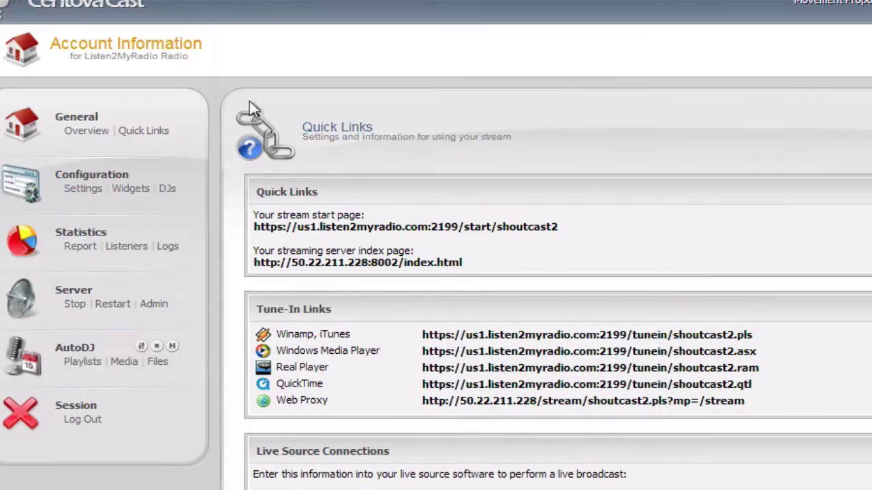
scroll(404, 235, "down", 3)
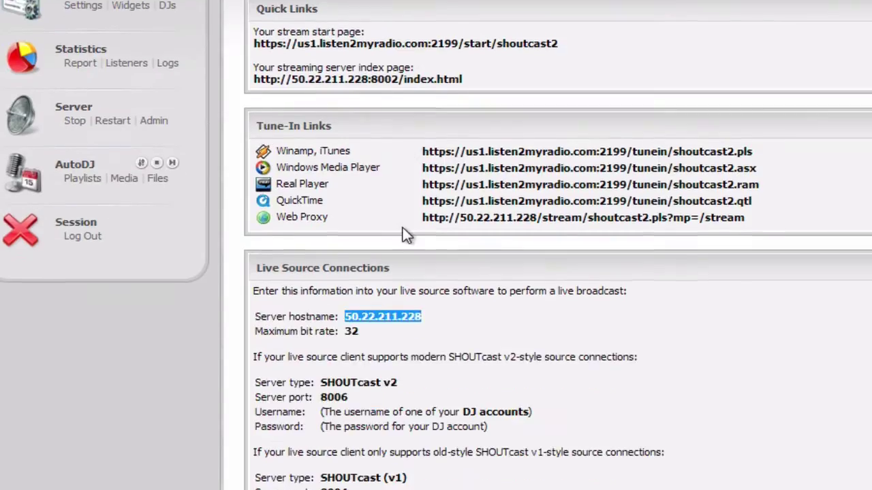
double_click(286, 332)
left_click(282, 331)
double_click(403, 334)
left_click(403, 334)
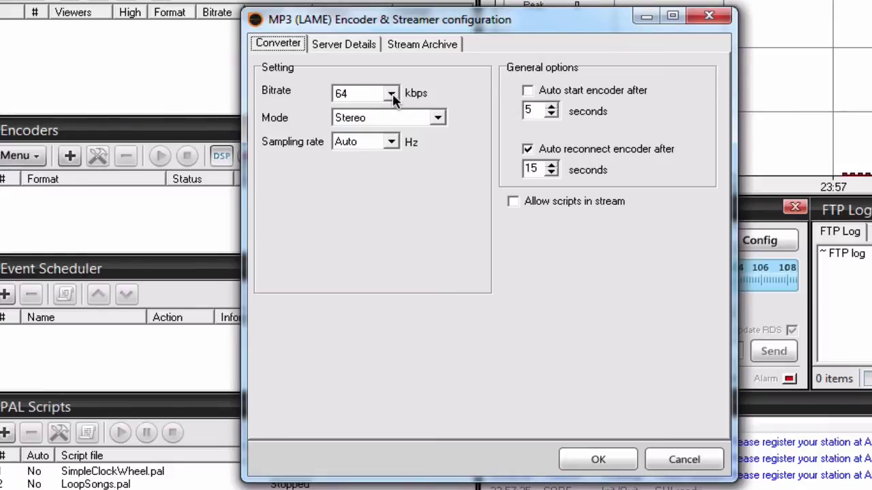
Set the MP3 encoder's bitrate to 32 kbps
left_click(392, 94)
left_click(393, 114)
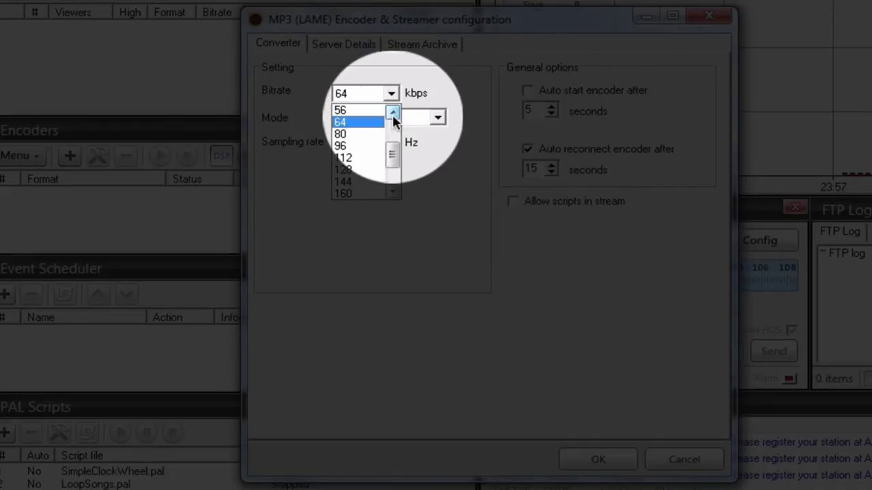
left_click(393, 113)
left_click(393, 113)
left_click(393, 113)
left_click(393, 113)
left_click(393, 113)
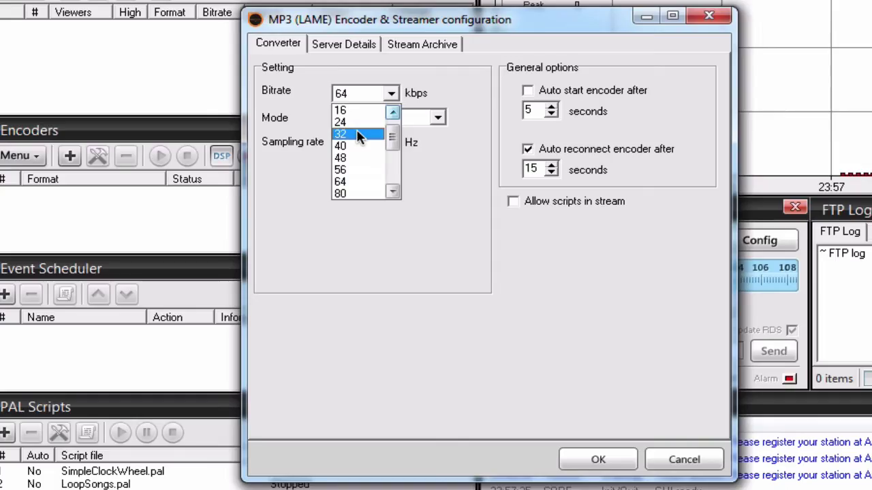
left_click(359, 136)
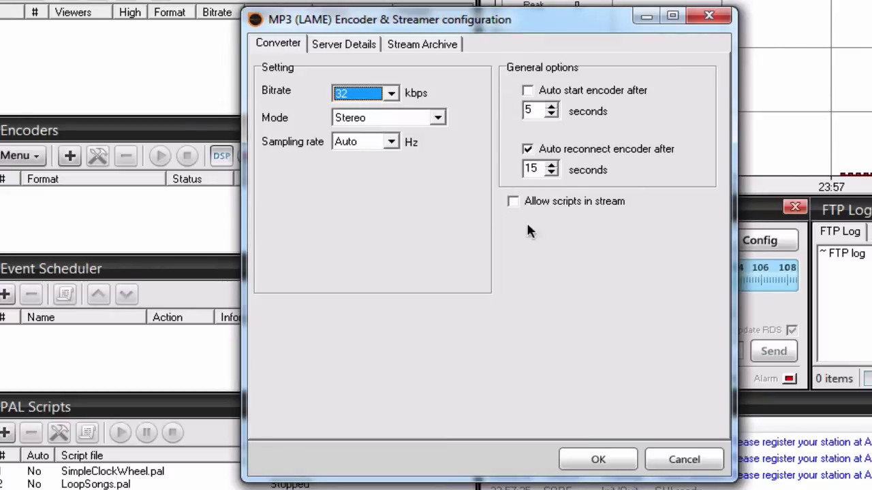
On the Server Details tab, choose the SHOUTcast v1 connection type
left_click(349, 47)
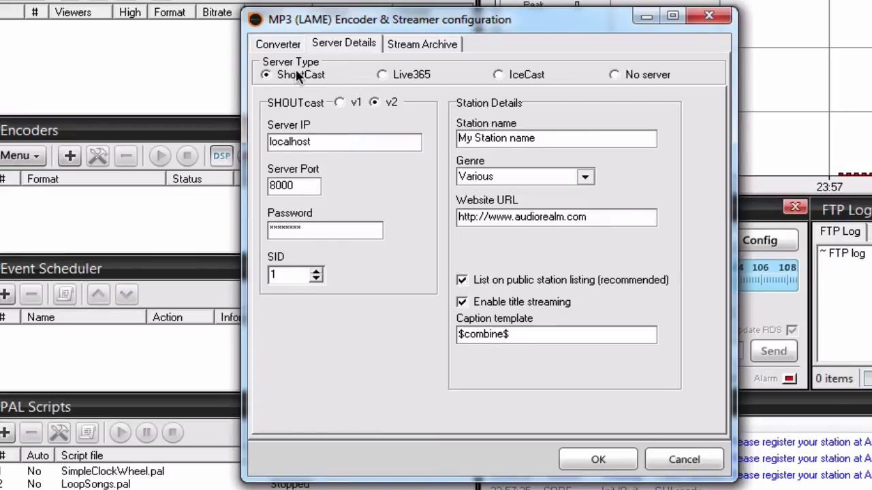
left_click(339, 103)
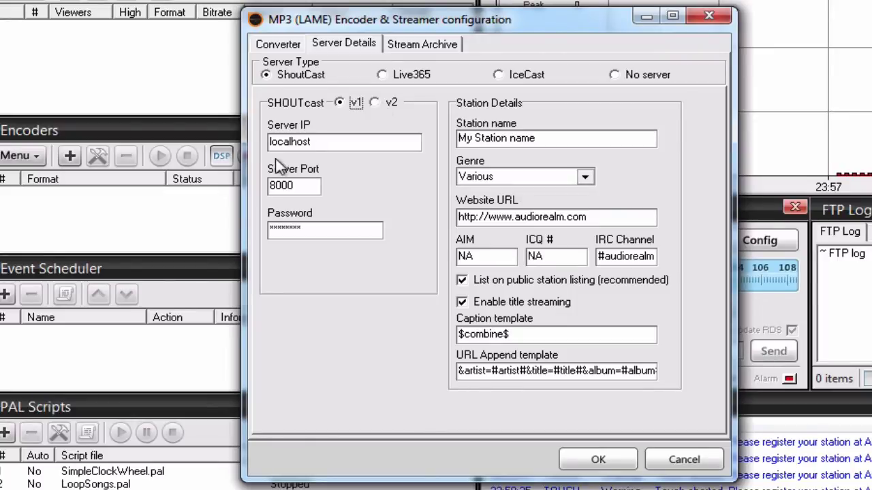
Replace the encoder's Server IP localhost with the pasted 50.22.211.228
double_click(347, 143)
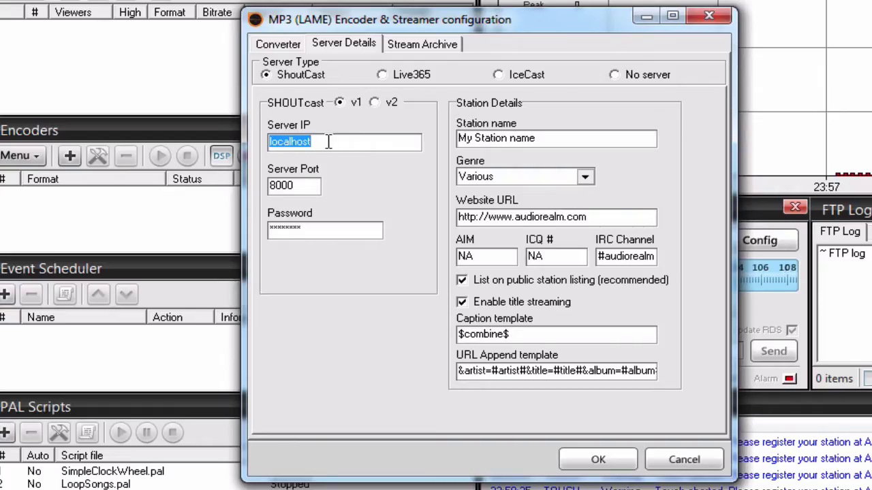
right_click(331, 141)
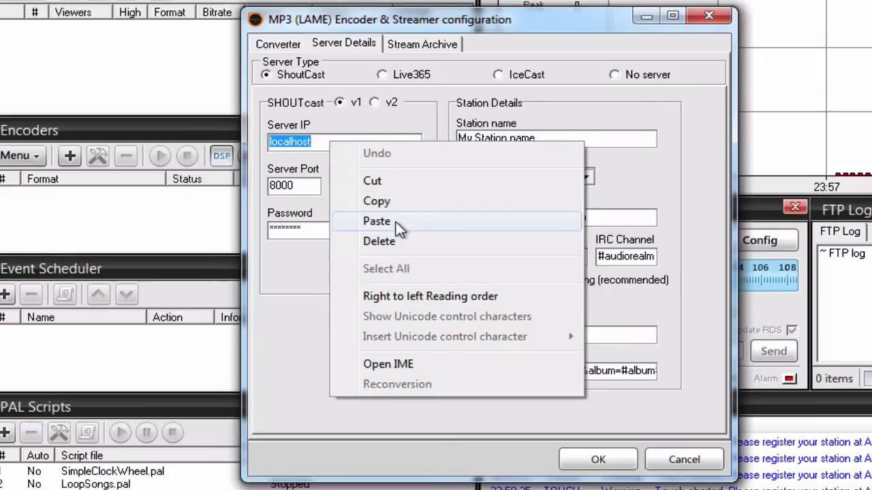
left_click(395, 222)
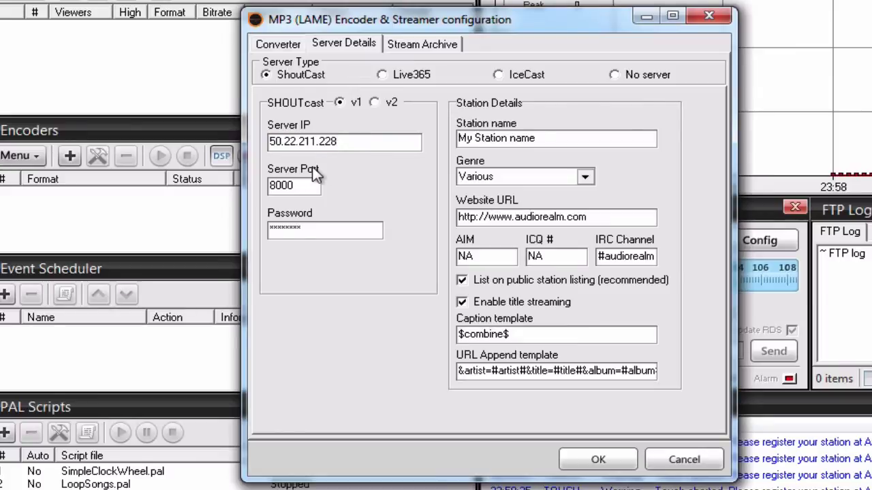
double_click(370, 228)
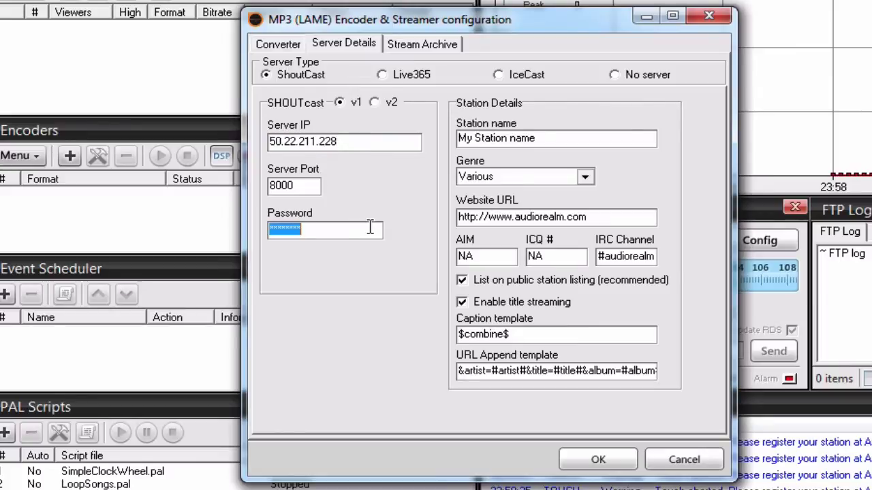
left_click(370, 141)
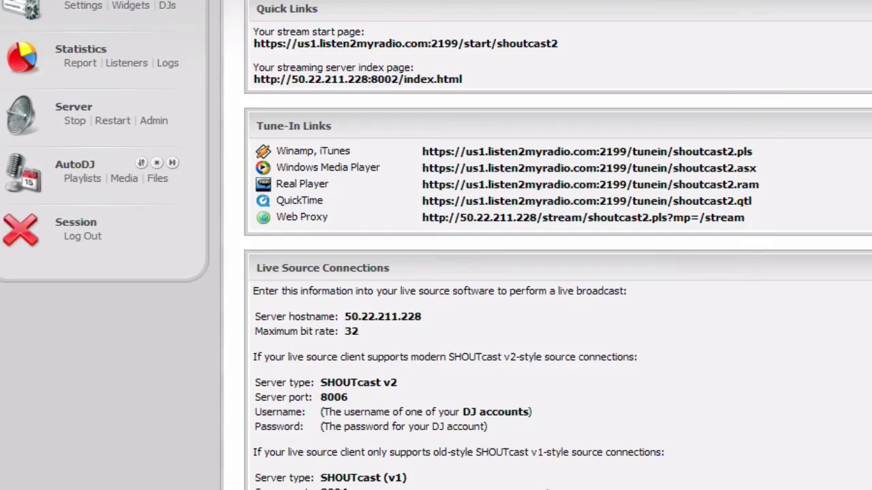
Copy the SHOUTcast v1 port 8004 from Centova Cast's Quick Links
scroll(571, 372, "down", 5)
scroll(571, 372, "up", 4)
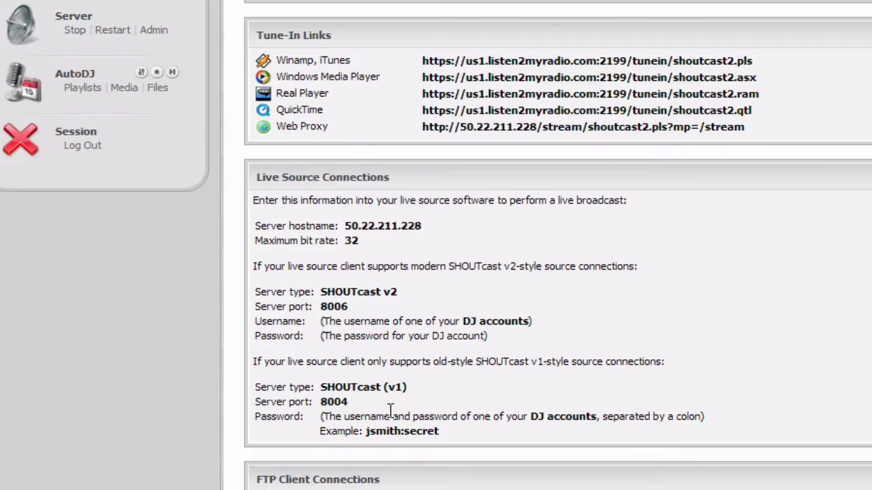
double_click(336, 401)
right_click(336, 401)
left_click(418, 422)
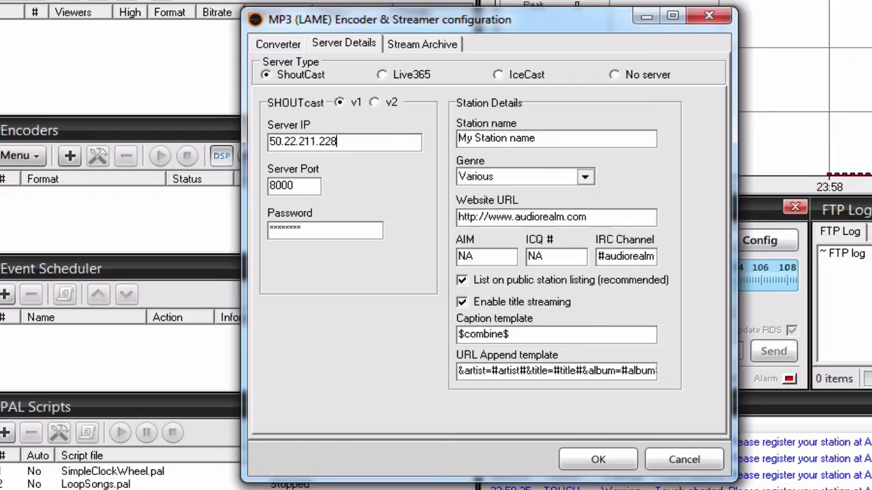
Paste 8004 over the encoder's Server Port 8000 and select the Password field
right_click(303, 192)
key("a")
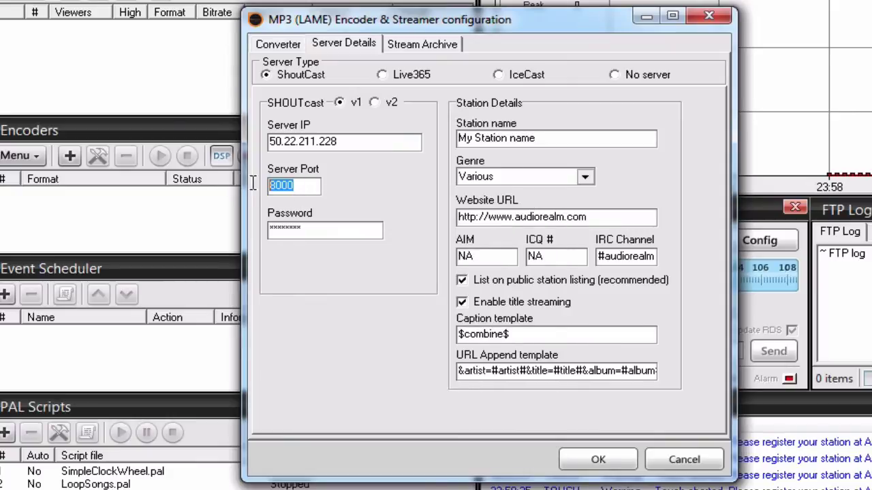
right_click(305, 191)
left_click(353, 273)
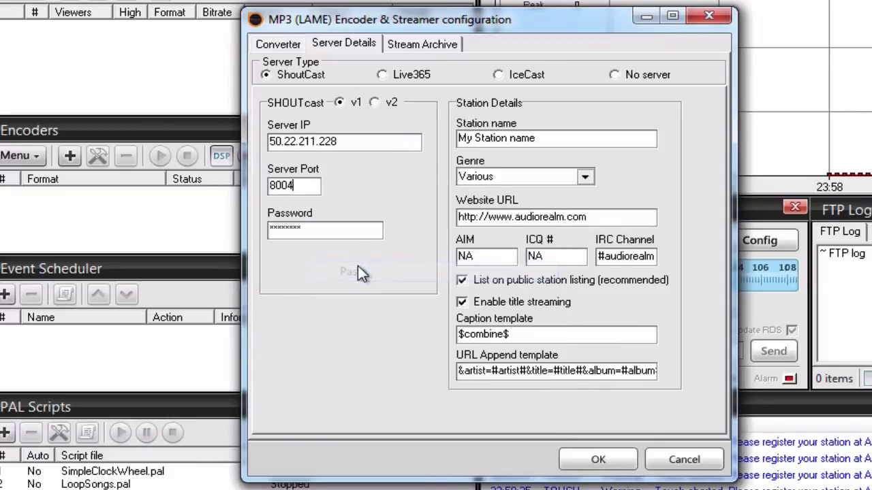
double_click(299, 234)
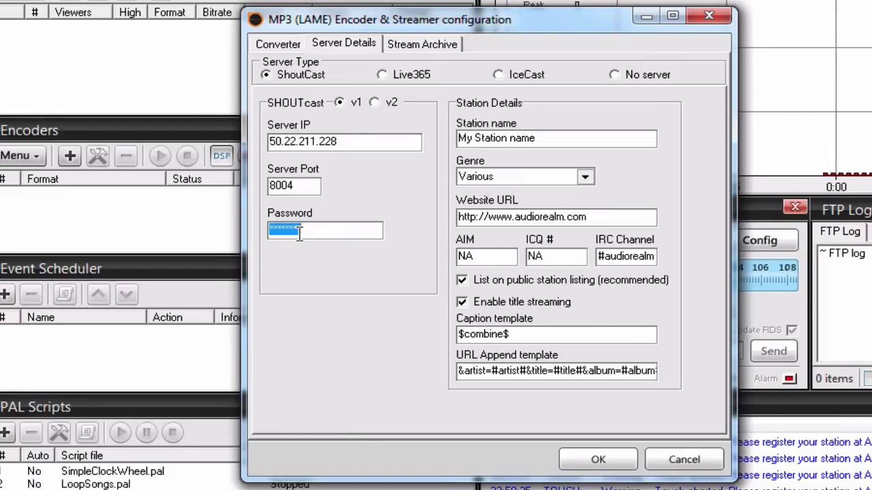
Select the DJ username:password v1 password text on the Quick Links page again
double_click(320, 233)
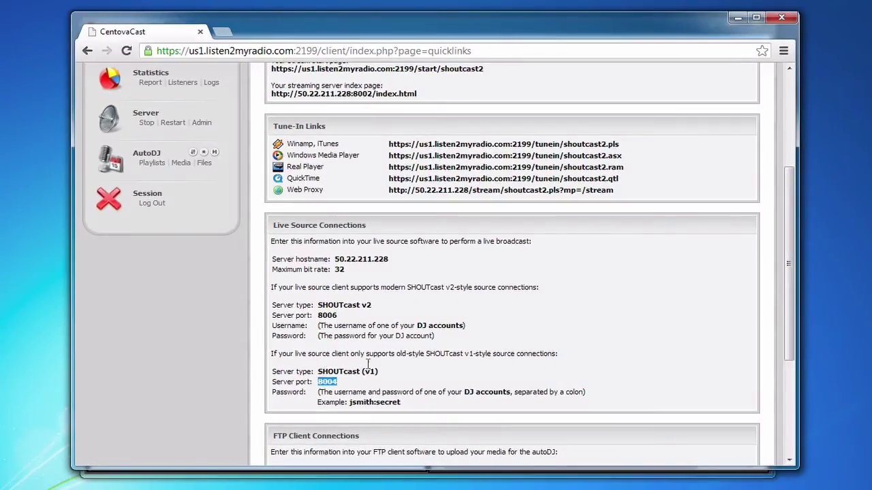
Go to DJ management under Configuration and start a new DJ account
scroll(402, 364, "up", 3)
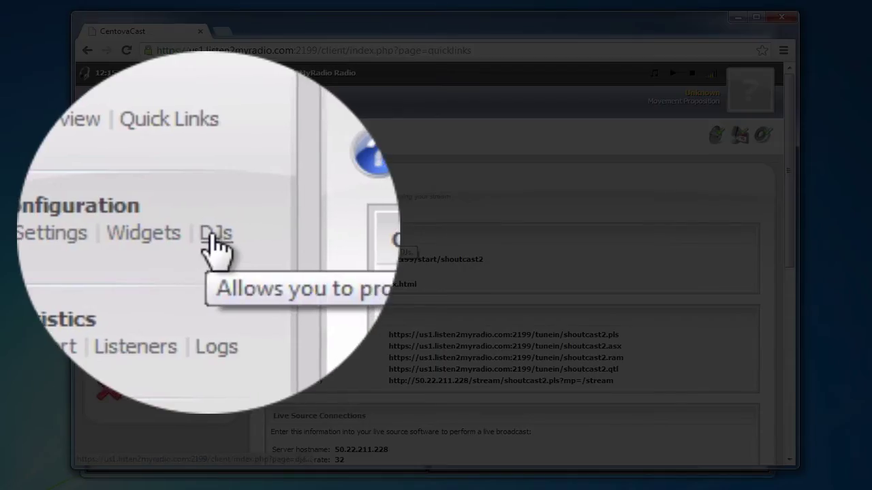
left_click(212, 237)
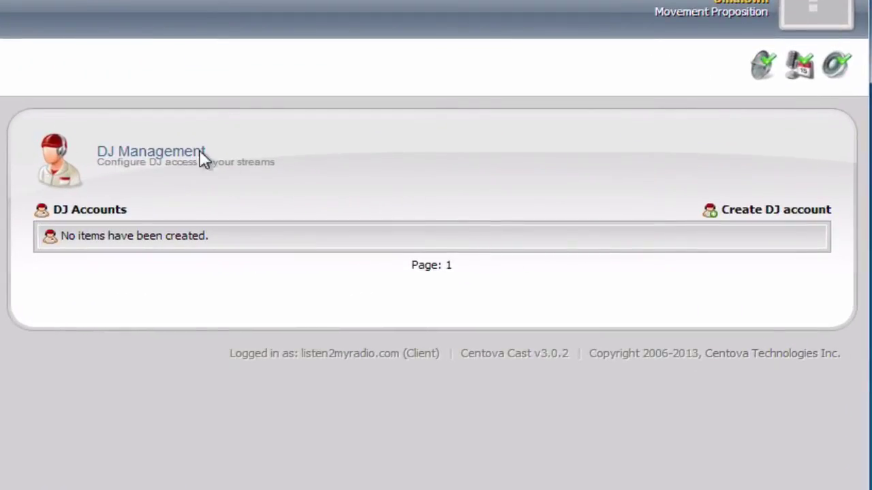
left_click(784, 211)
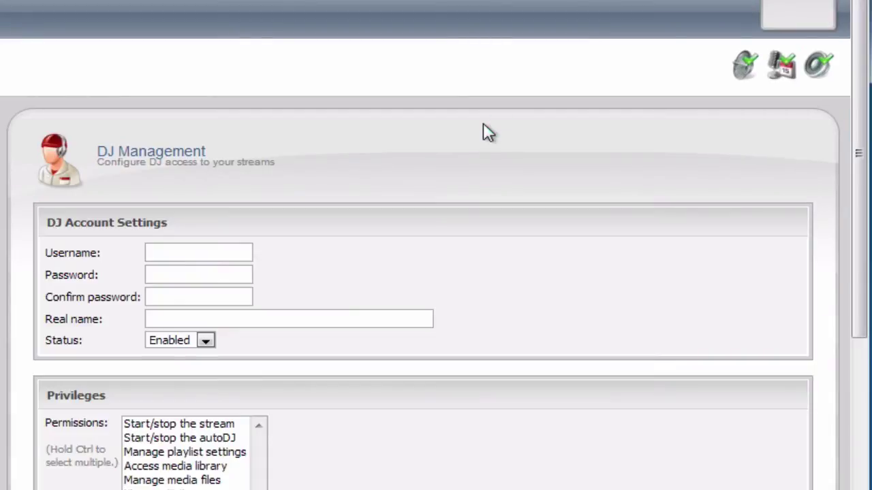
Enter the DJ's username, password, matching confirmation and real name in the new account form
left_click(220, 251)
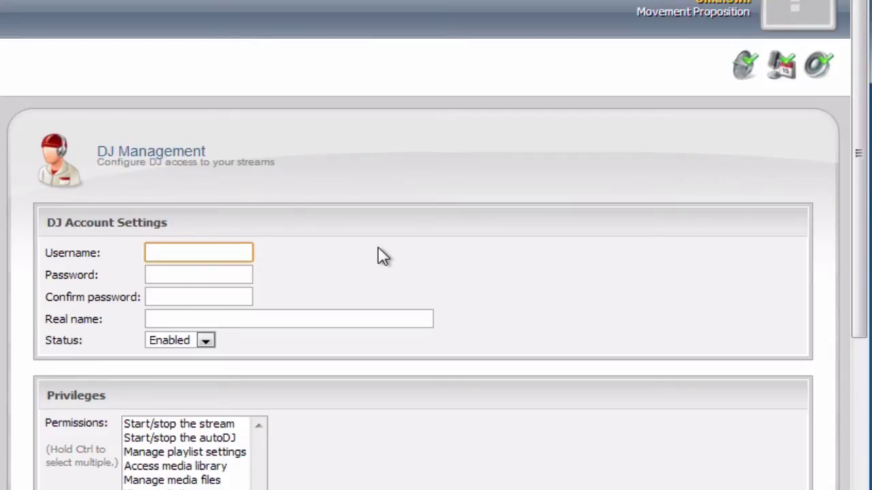
type("tutorial")
key("Tab")
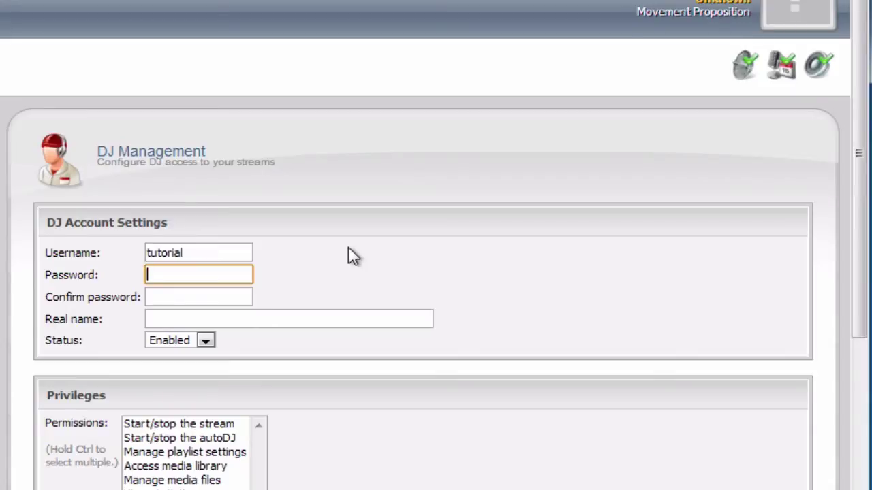
type("tutori")
key("ctrl+a")
type("tutoria")
key("Tab")
type("tutoria")
key("Tab")
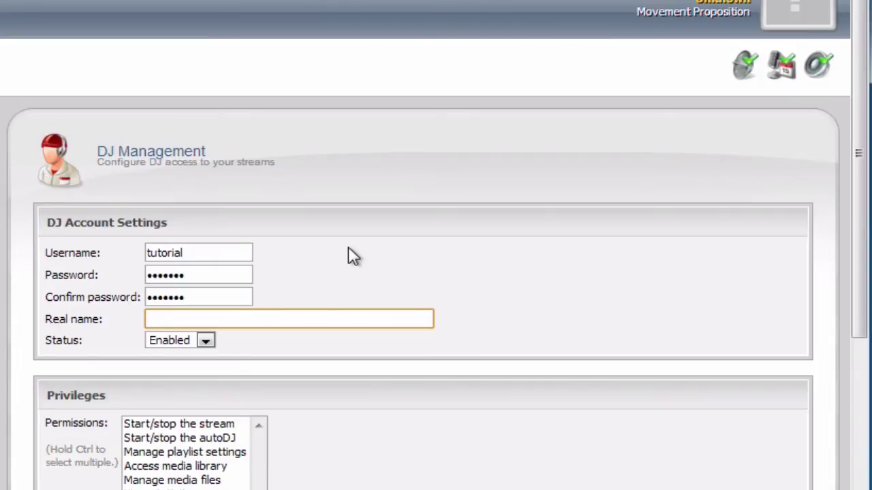
type("Tutorial")
scroll(378, 254, "down", 4)
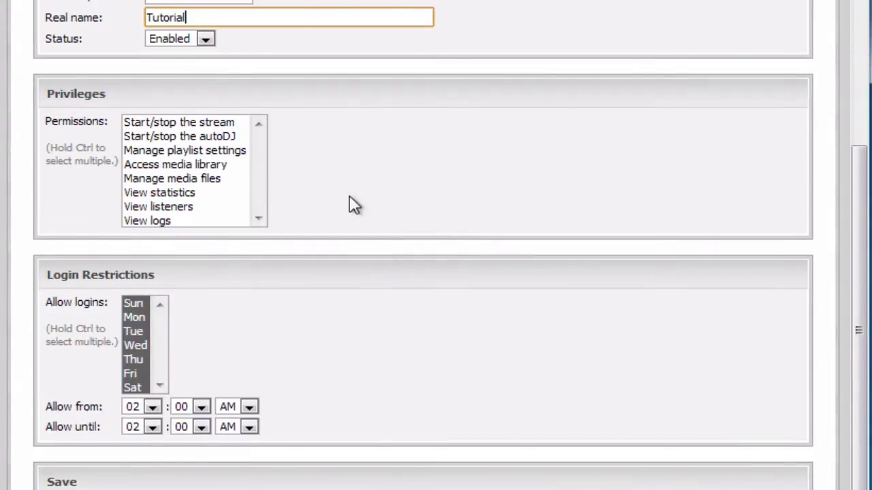
scroll(354, 204, "up", 1)
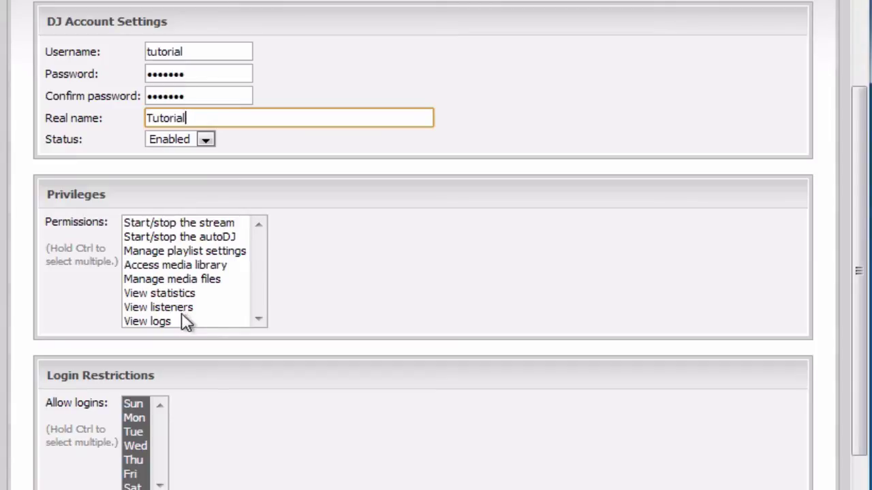
Try out different selections in the DJ account's Permissions list
left_click(149, 299)
scroll(401, 297, "up", 3)
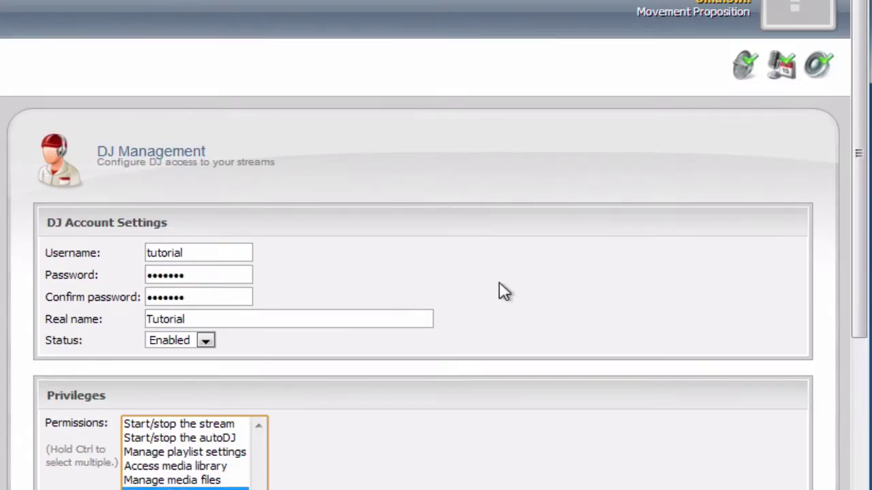
scroll(630, 350, "down", 3)
scroll(576, 306, "up", 2)
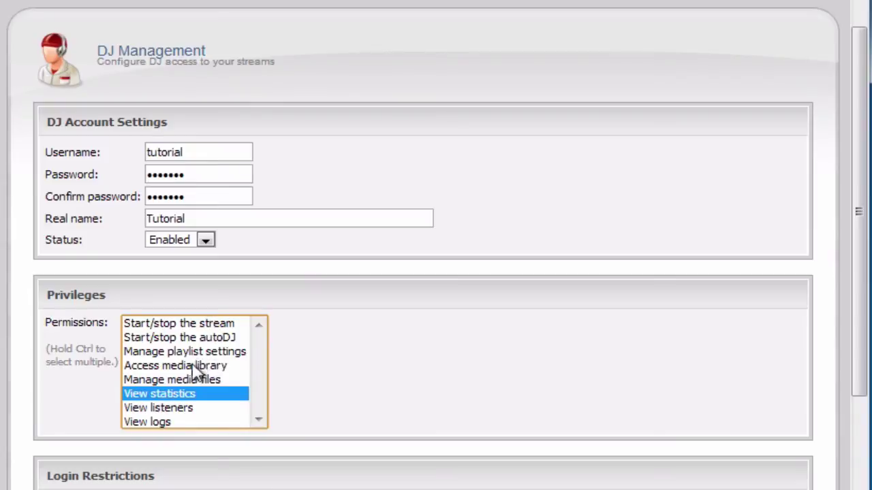
left_click(200, 325)
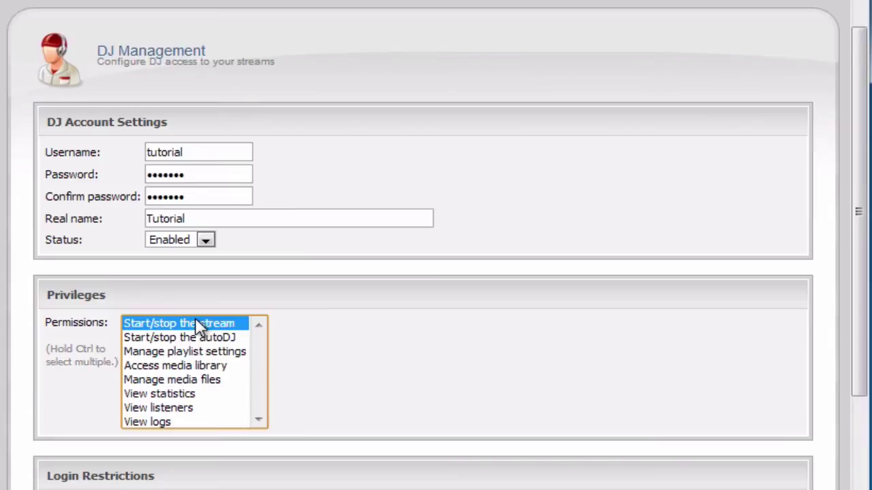
left_click(166, 420, "shift")
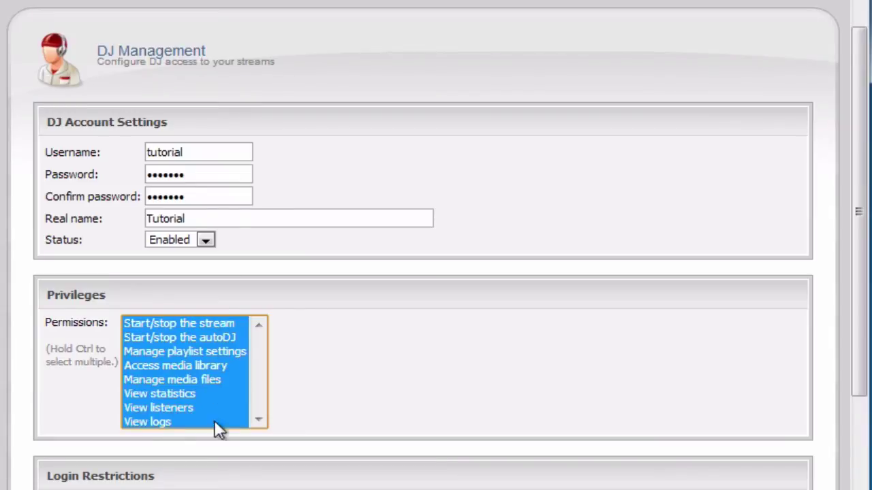
left_click(181, 368)
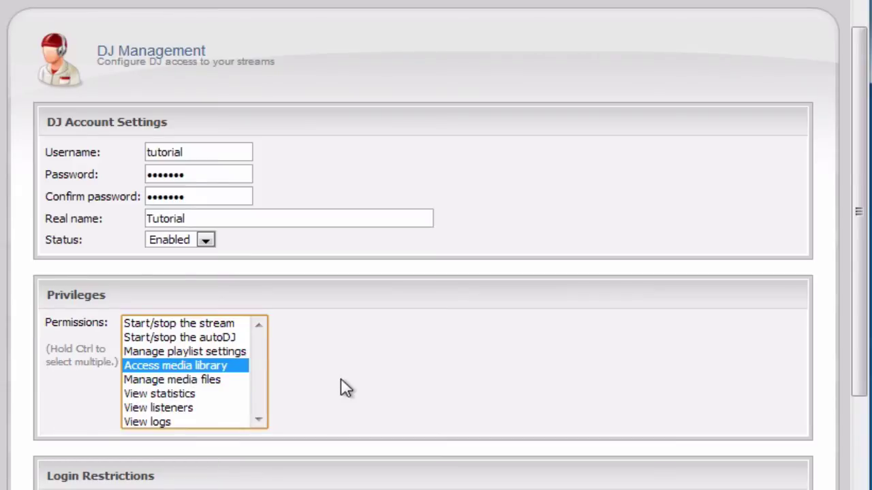
left_click(170, 333, "ctrl")
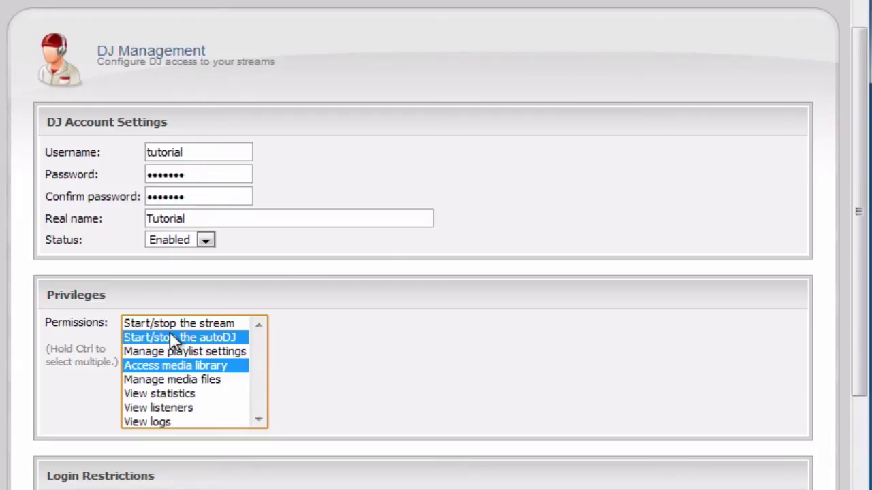
left_click(158, 403, "ctrl")
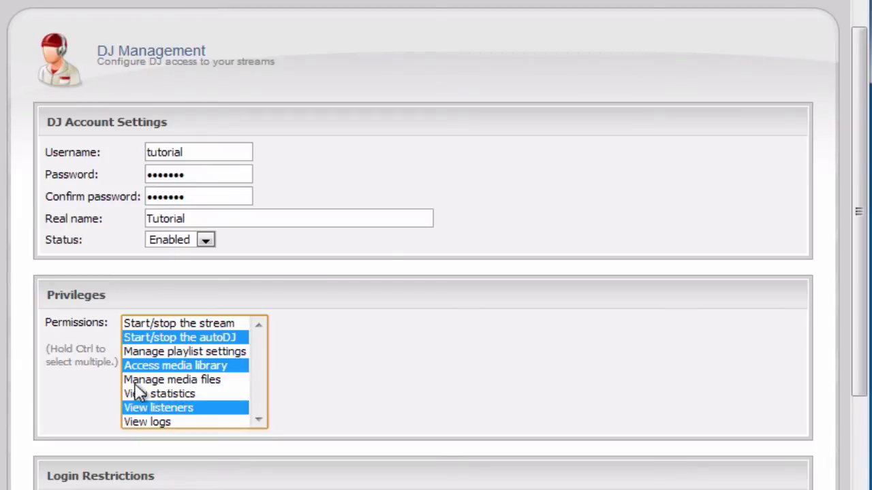
left_click(170, 395, "ctrl")
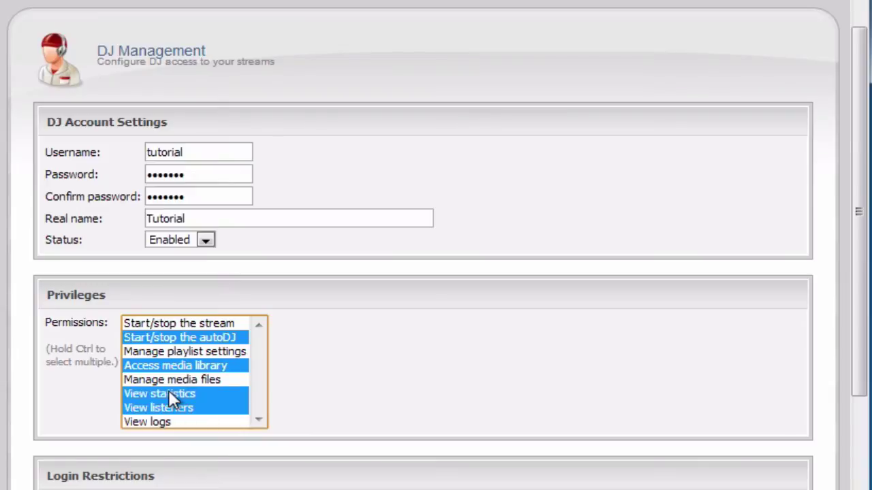
left_click(185, 380, "ctrl")
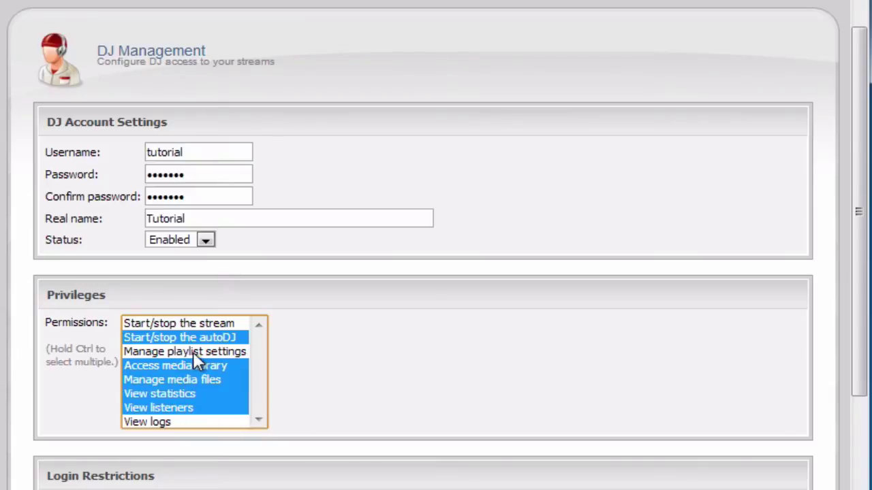
left_click(193, 352, "ctrl")
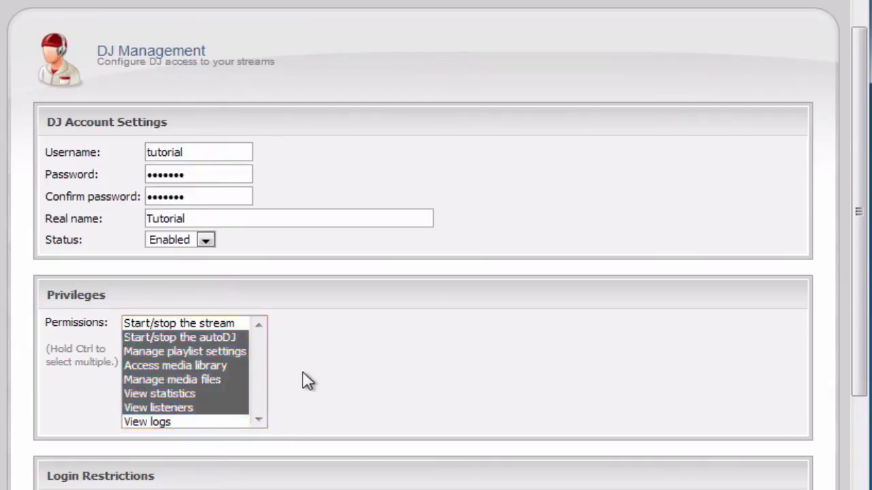
left_click(181, 366)
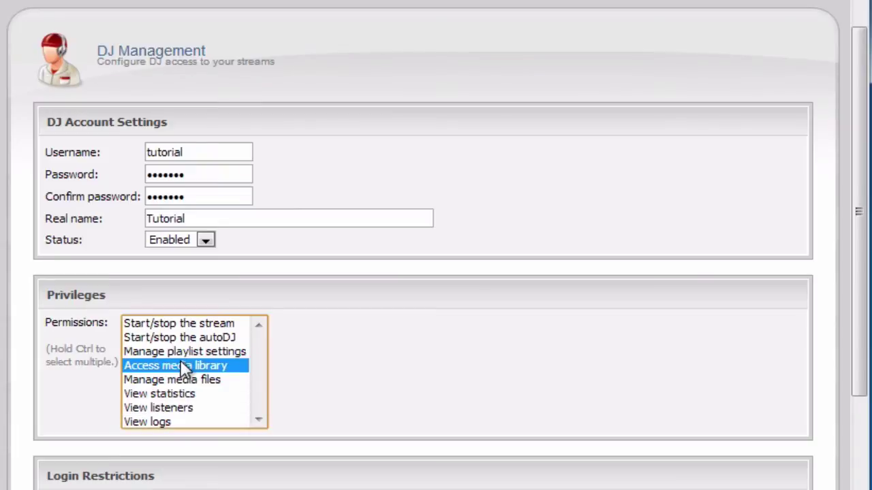
Select the whole Permissions range from Start/stop the stream down to View logs
scroll(336, 353, "down", 5)
left_click(294, 310)
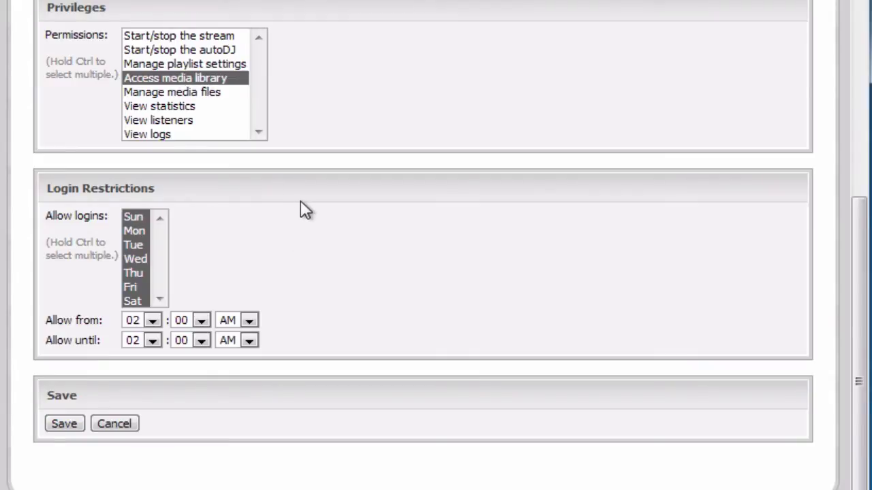
scroll(312, 204, "up", 2)
left_click(151, 136)
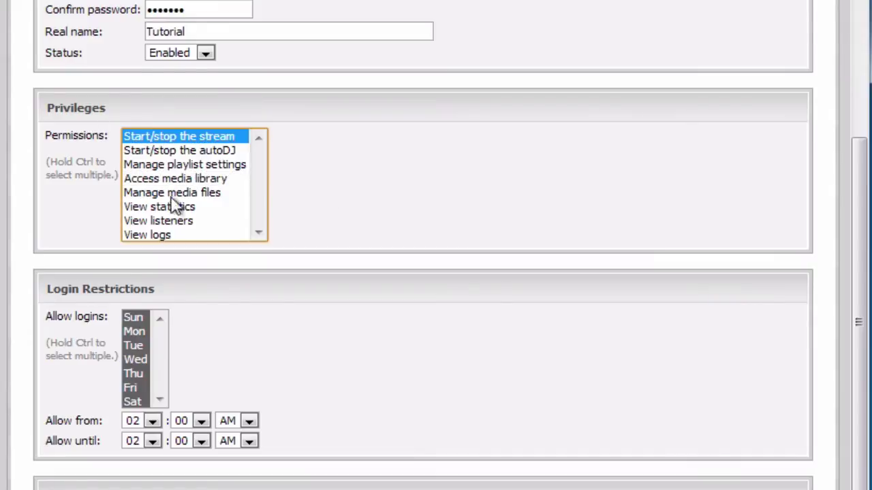
left_click(162, 234, "shift")
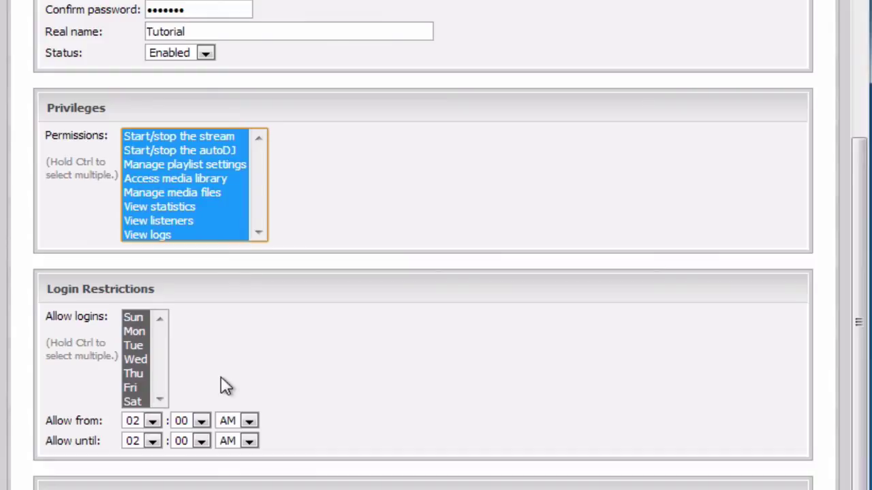
scroll(226, 386, "up", 4)
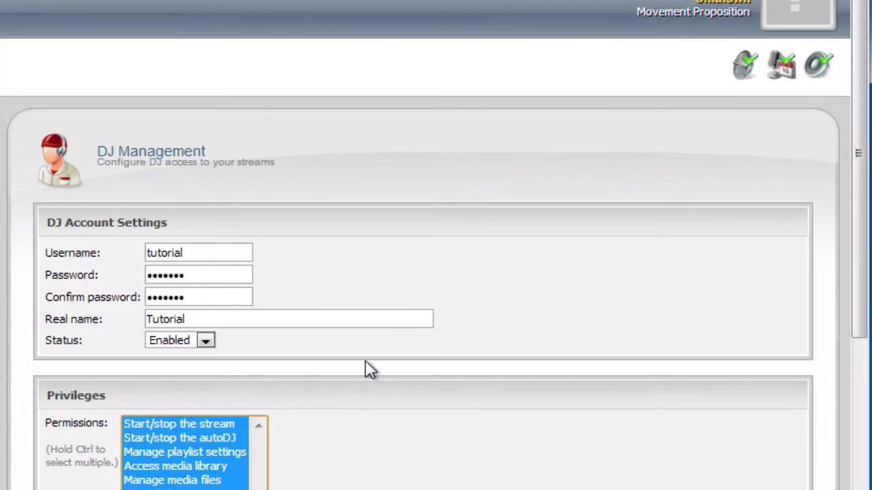
scroll(366, 362, "down", 5)
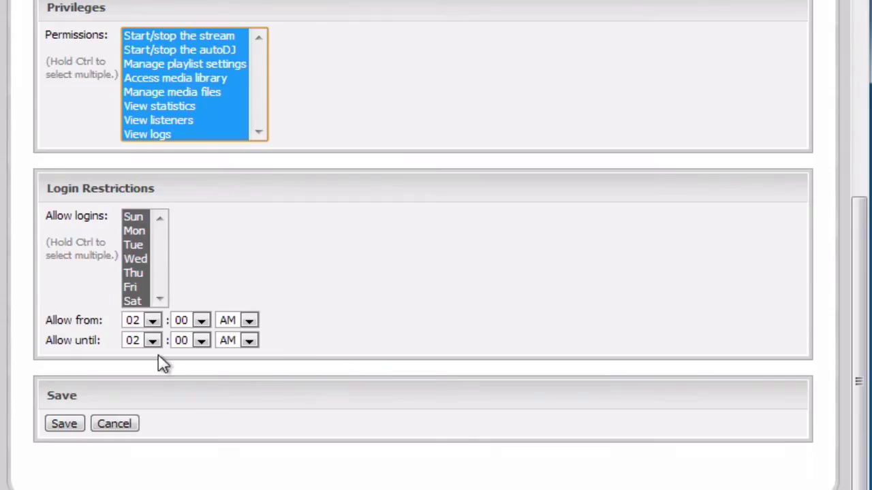
Save the new DJ account, restart the streaming server, confirm, and return to the overview
left_click(71, 420)
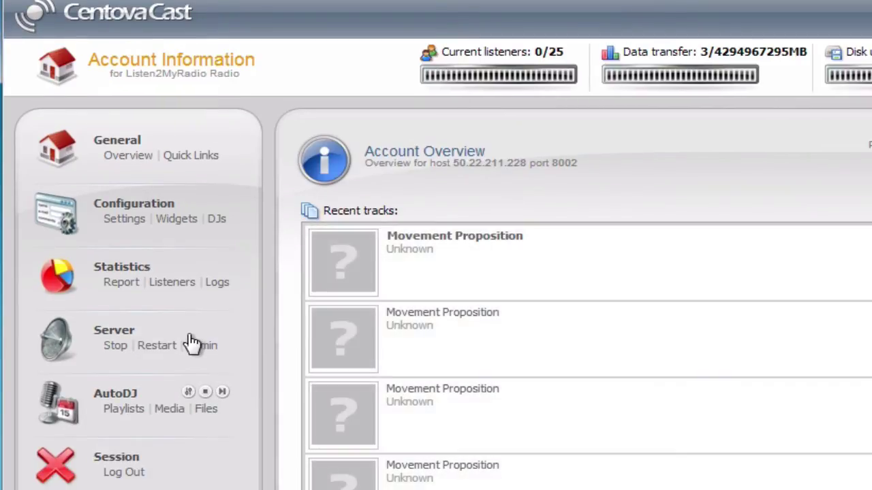
left_click(166, 347)
key("Return")
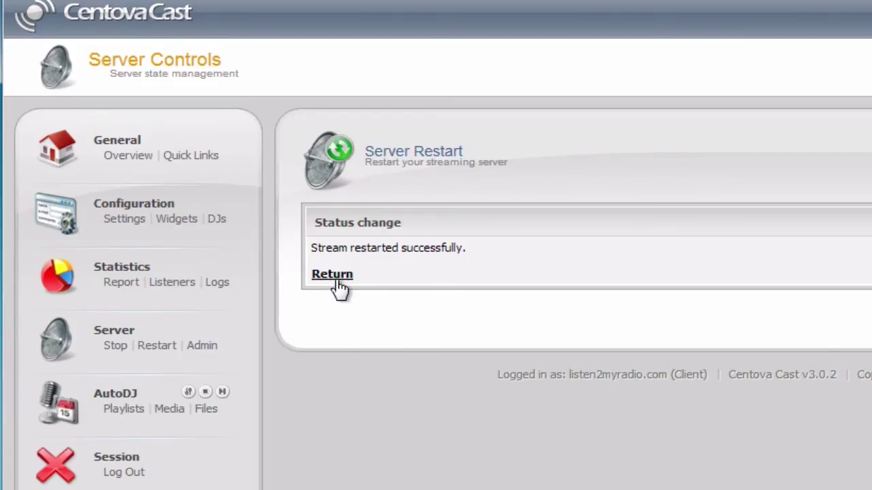
left_click(333, 275)
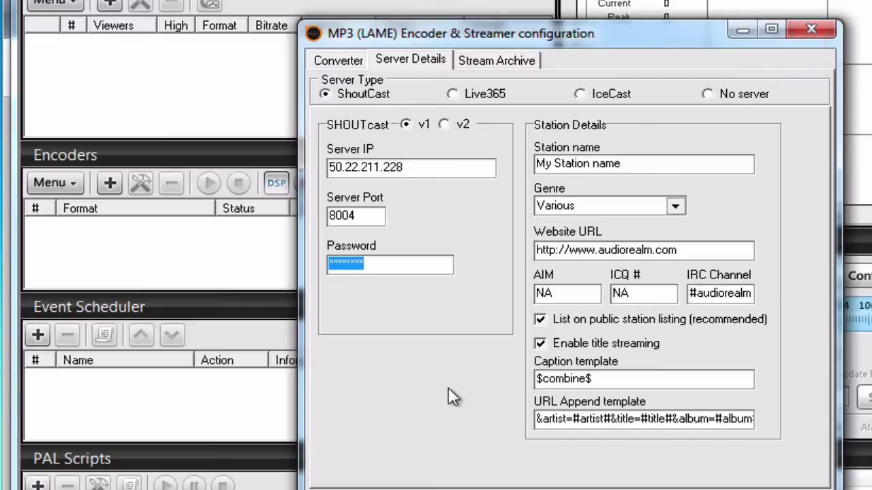
Replace the MP3 encoder's server password with the DJ username:password and save
key("BackSpace")
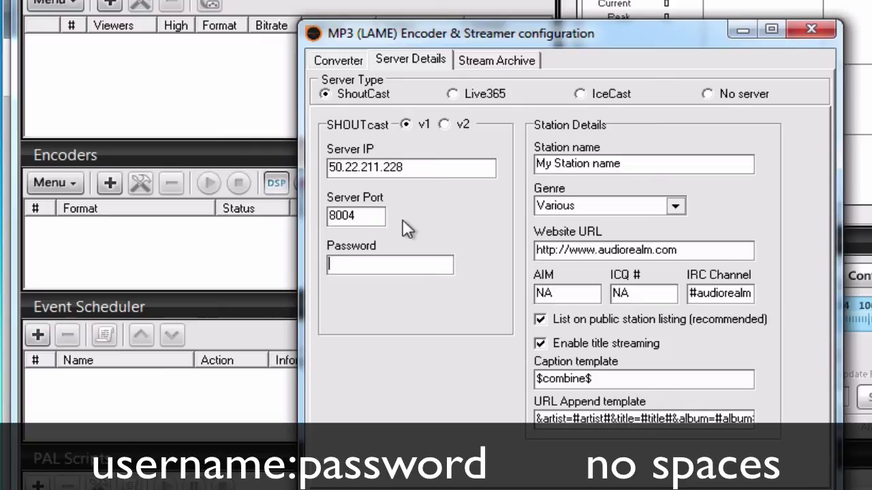
type("*********")
type("*******")
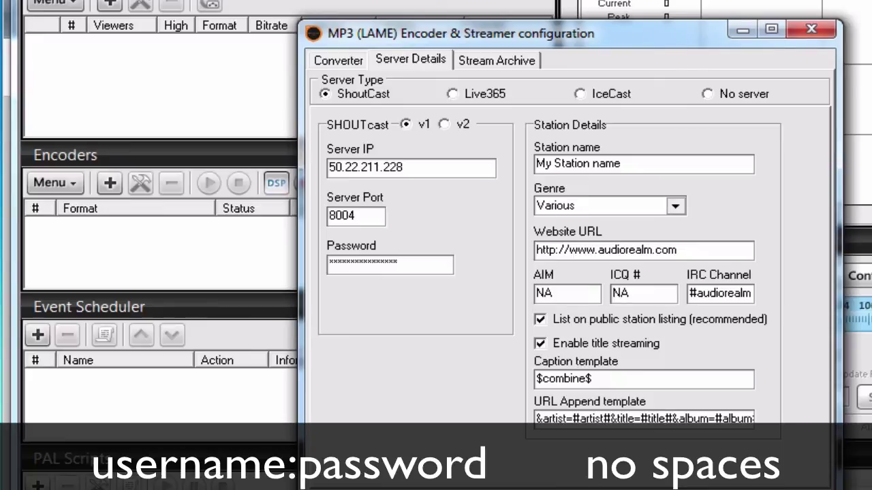
key("Return")
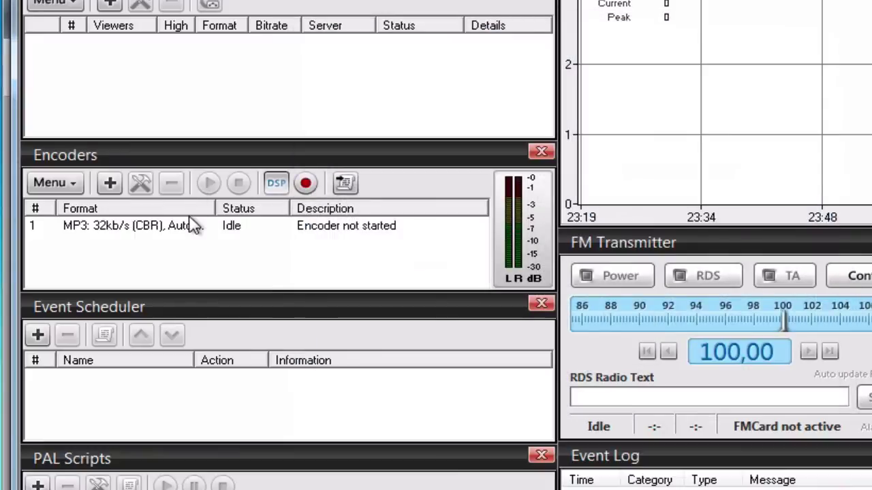
Select the MP3 32 kb/s encoder and start it streaming to the server
left_click(175, 226)
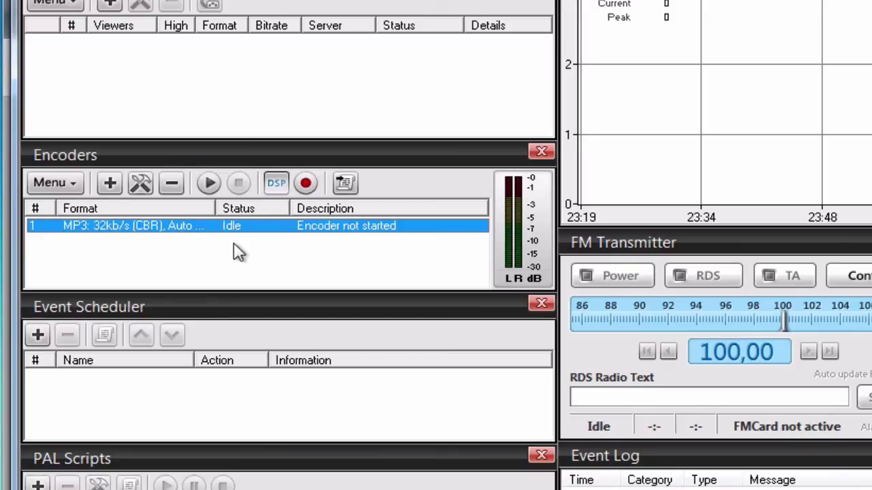
left_click(250, 270)
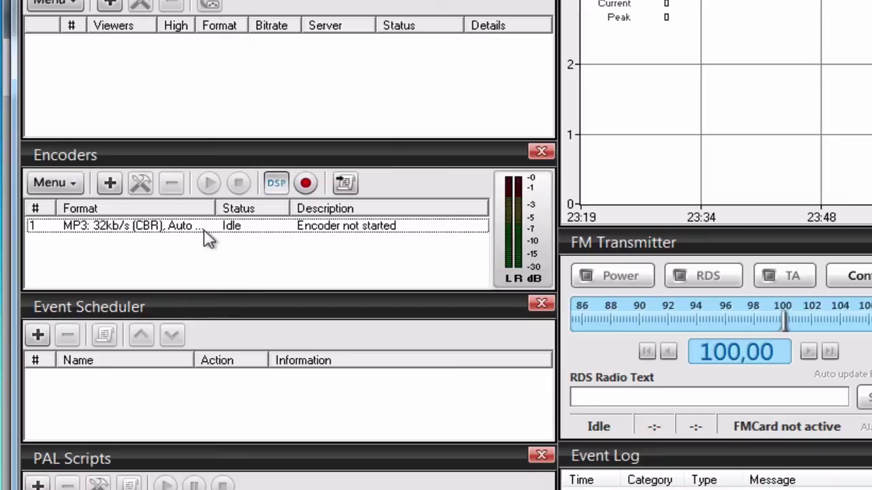
left_click(201, 227)
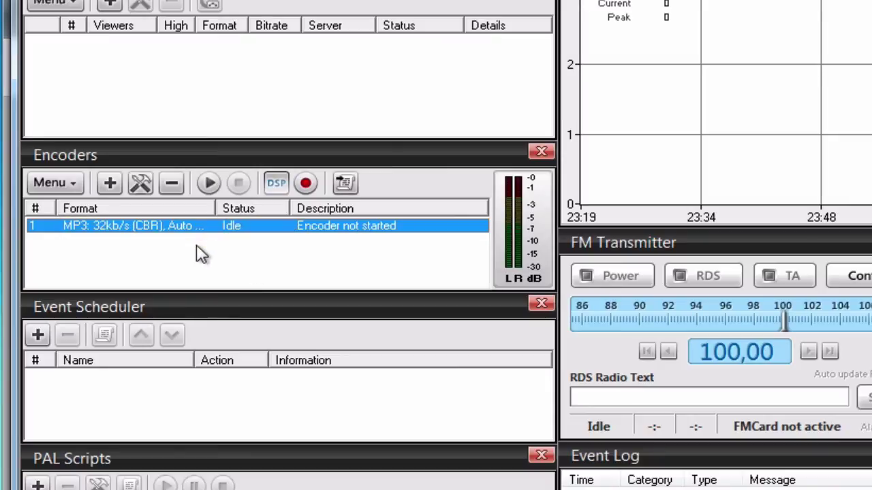
left_click(210, 184)
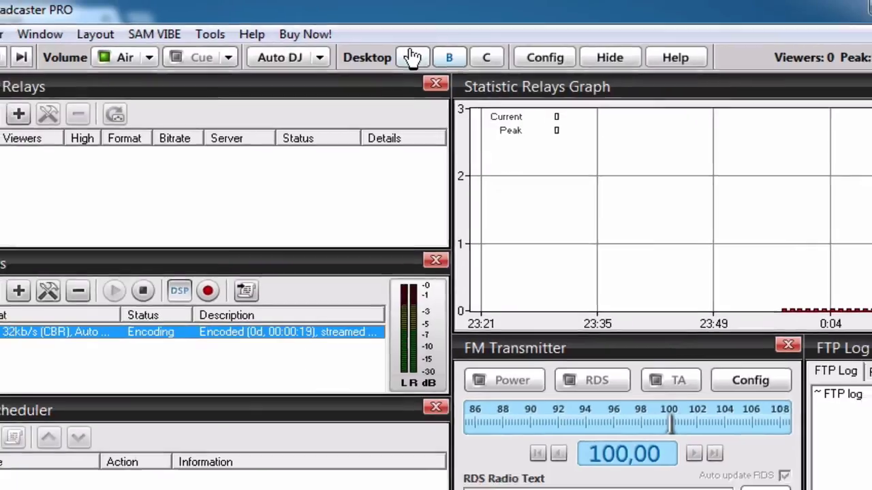
Switch to the Desktop A deck layout and start the first queued track playing
left_click(413, 57)
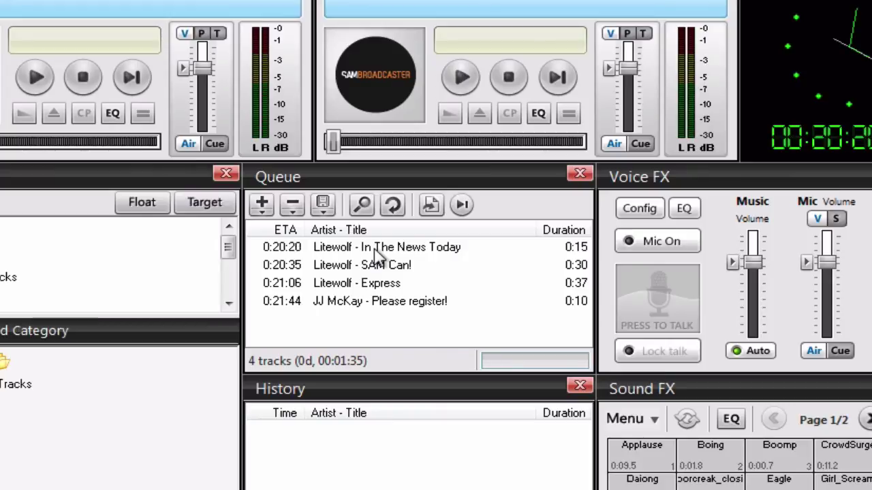
double_click(375, 250)
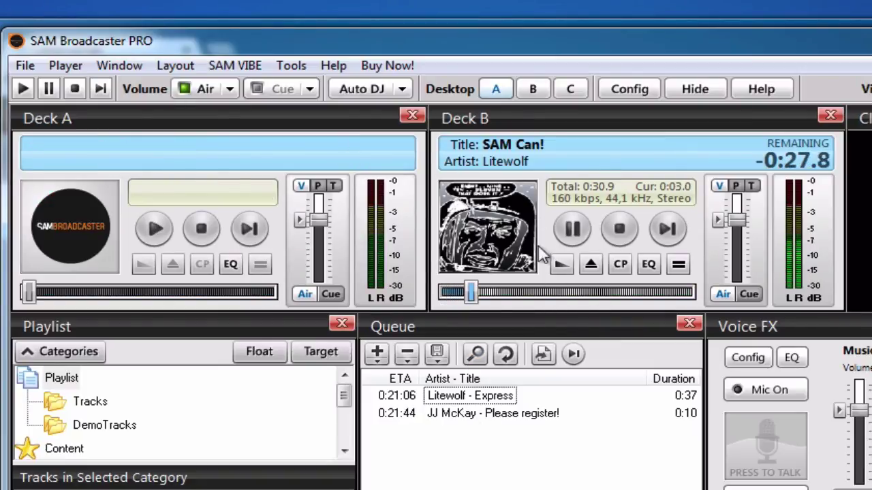
Pause Deck B, switch the microphone on, and resume SAM Can!
left_click(566, 218)
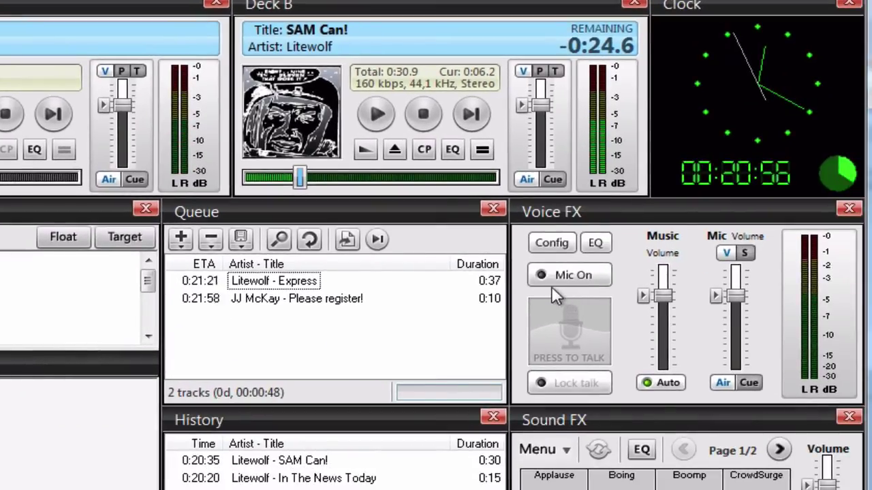
left_click(552, 278)
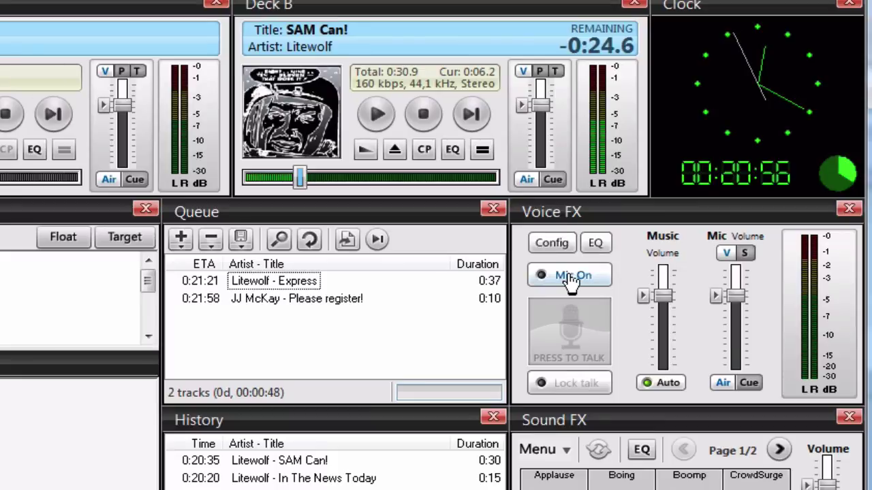
left_click(376, 114)
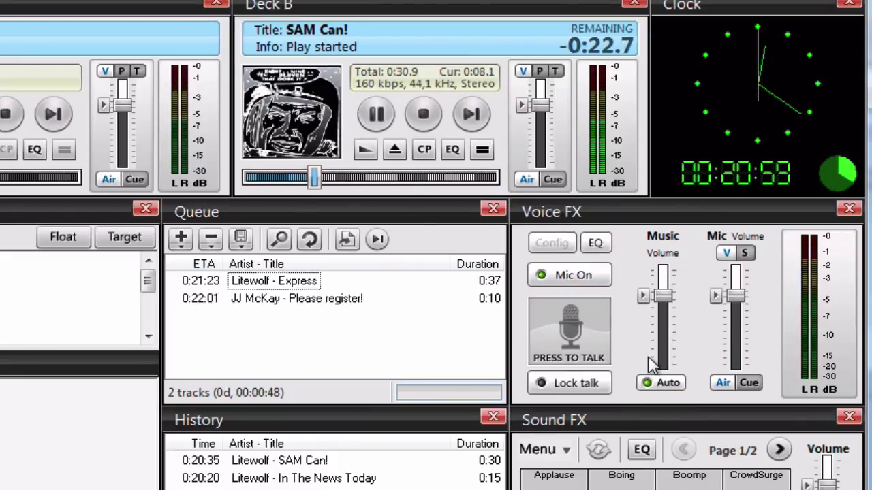
Test Press To Talk and Lock talk, then release the lock and turn the mic off
left_click(584, 332)
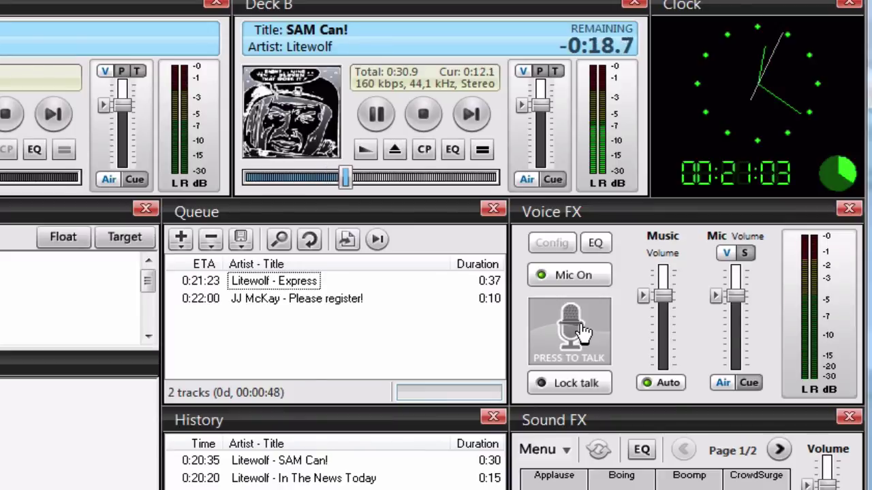
left_click(584, 332)
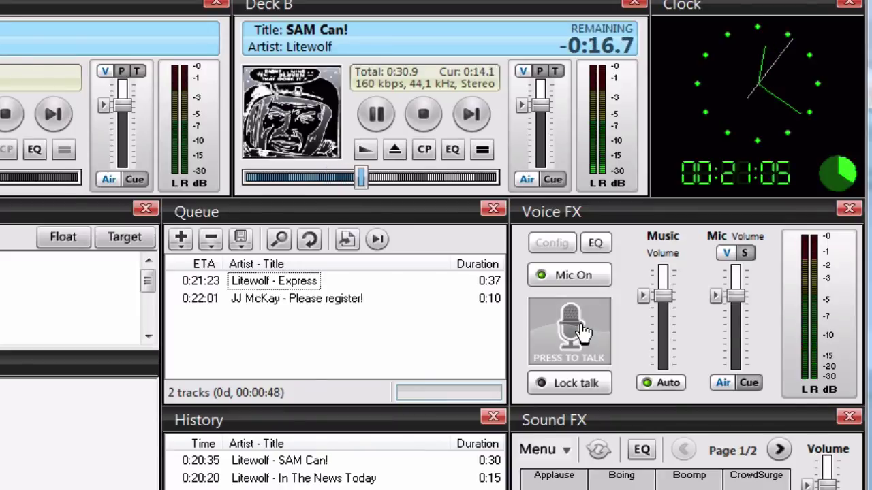
left_click(561, 383)
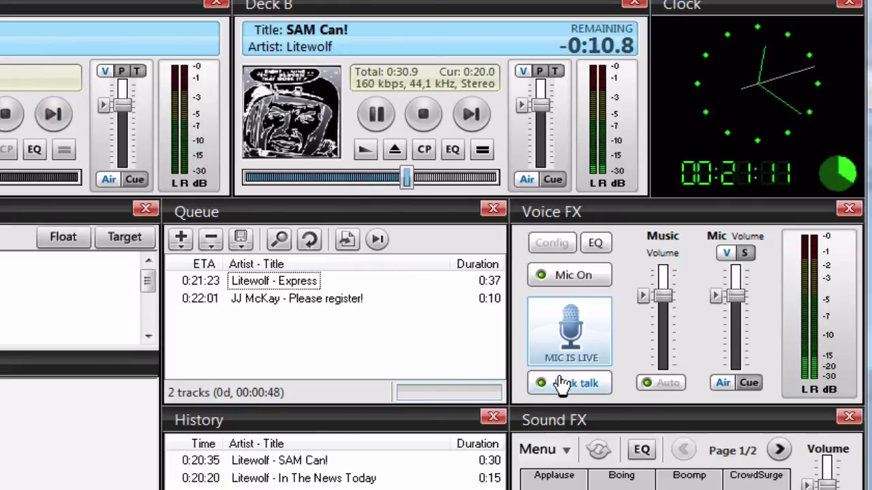
left_click(562, 383)
left_click(532, 274)
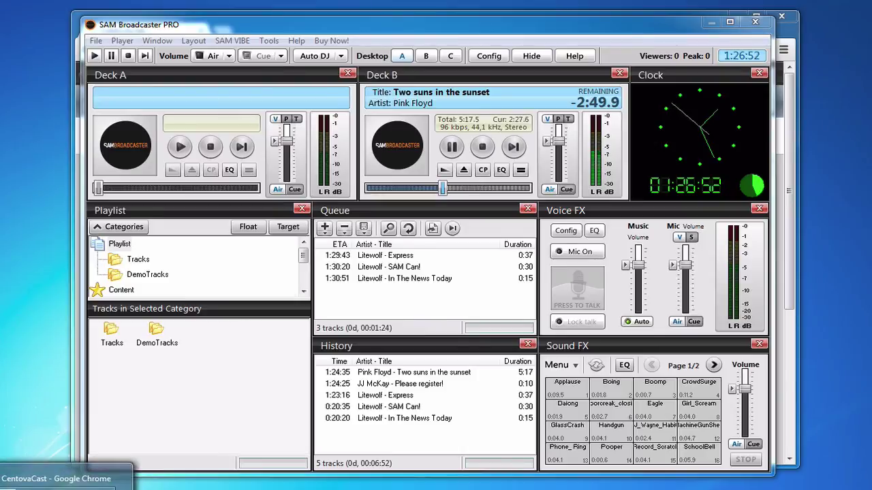
Bring Centova Cast forward and reload the Account Overview to check the now-playing track
left_click(55, 478)
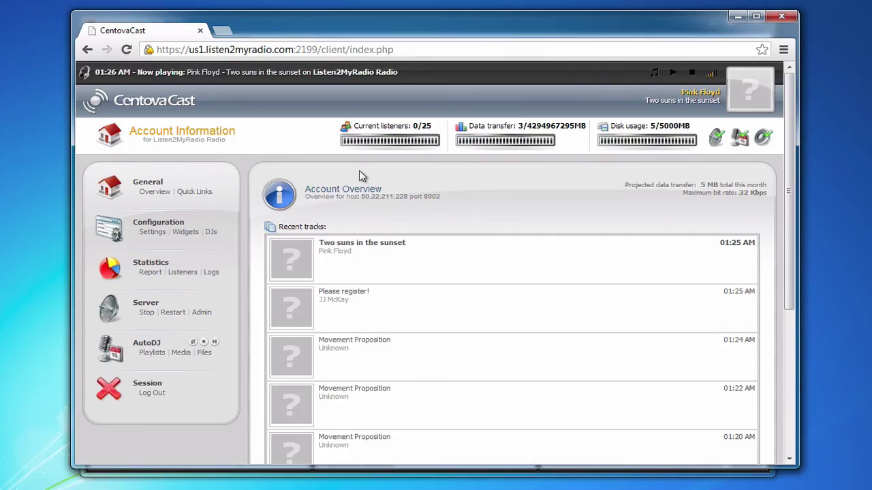
left_click(154, 191)
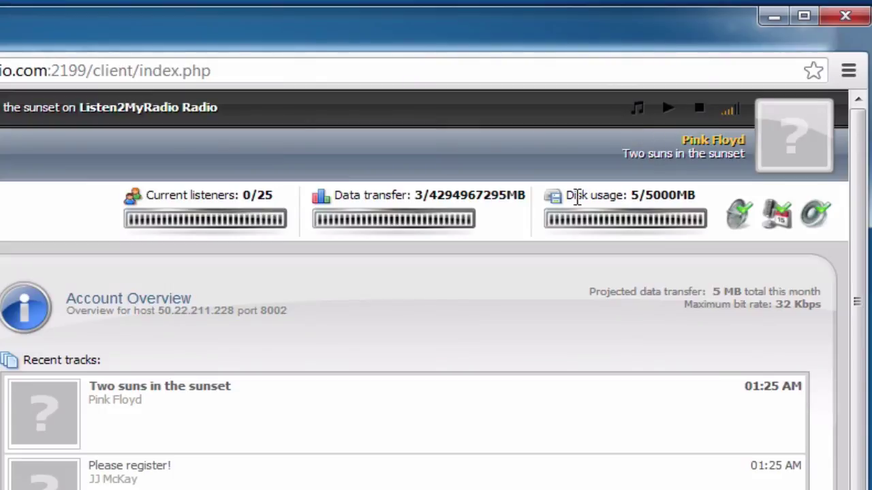
mouse_move(577, 197)
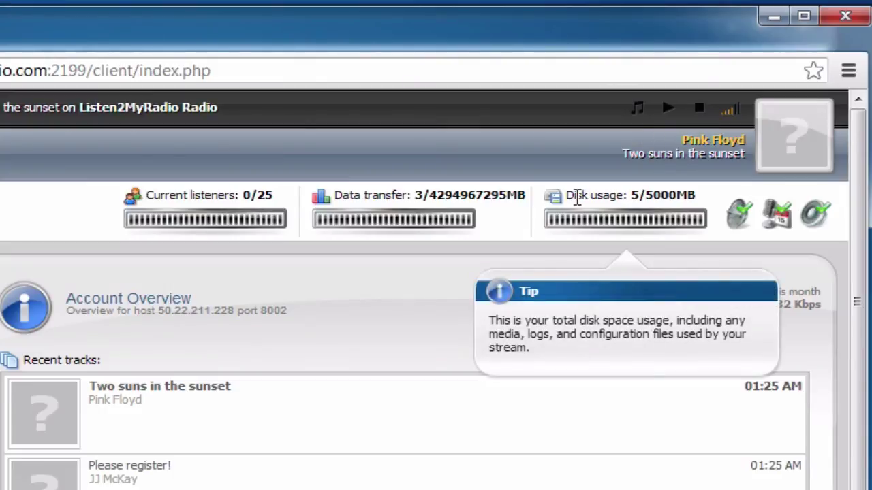